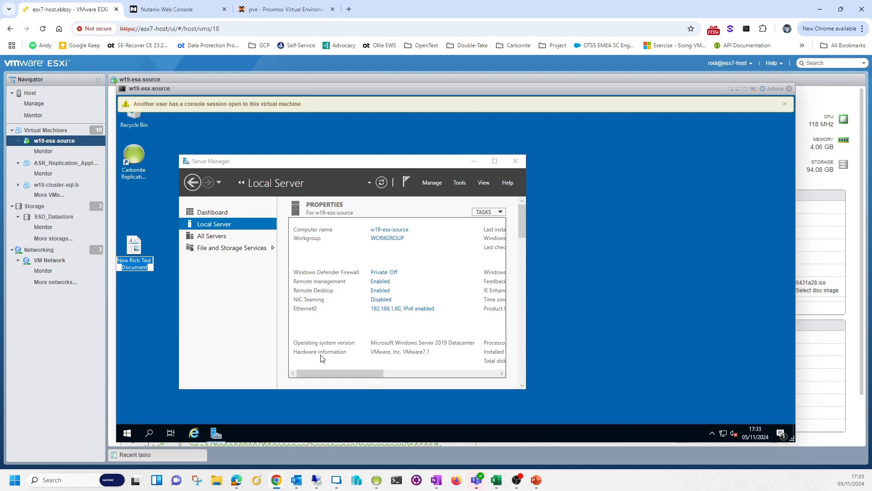
Commit the desktop document's new name, then switch to the Nutanix web console tab
key(Return)
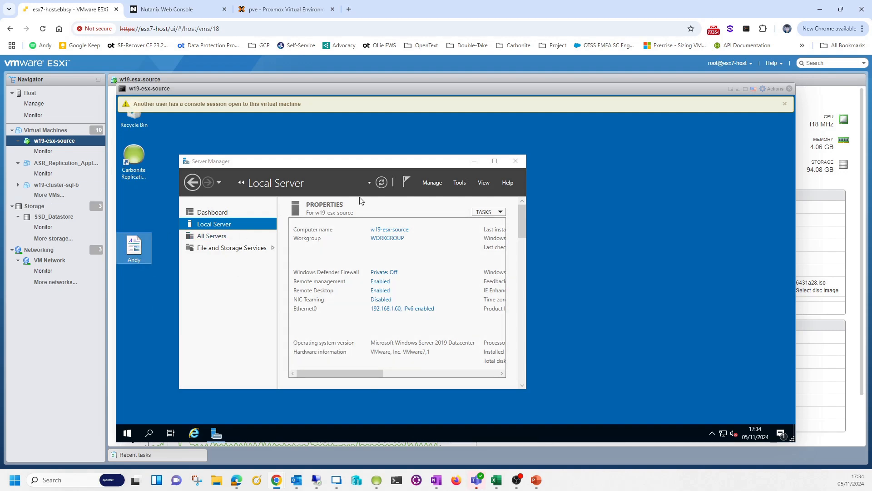
click(174, 9)
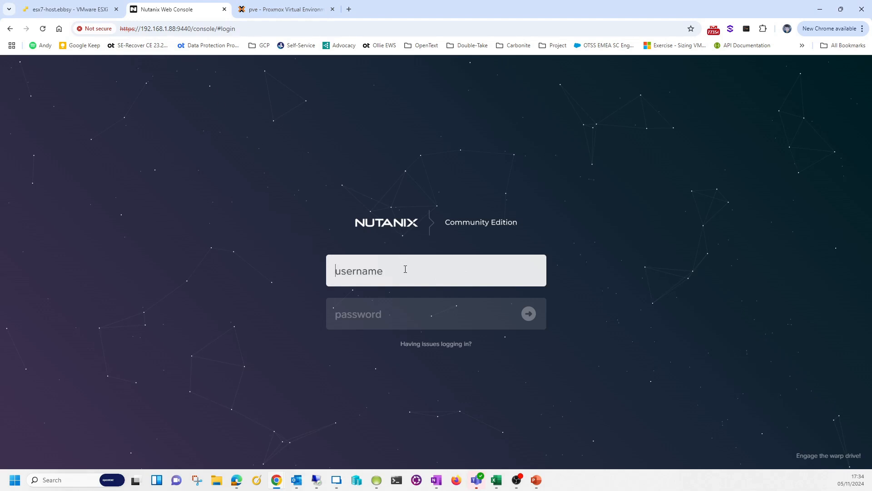
Log in to Prism Element with the account username and password to reach the NutanixCE1 dashboard
text(andy)
key(Tab)
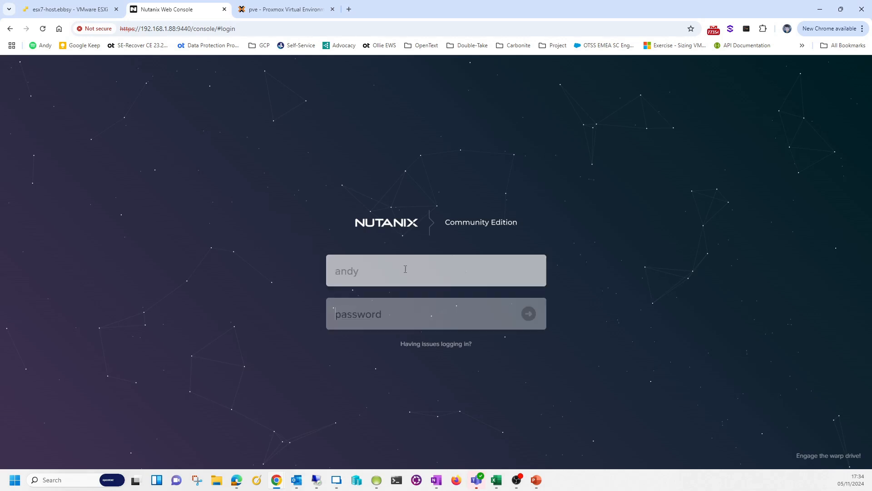
text(•••••••••)
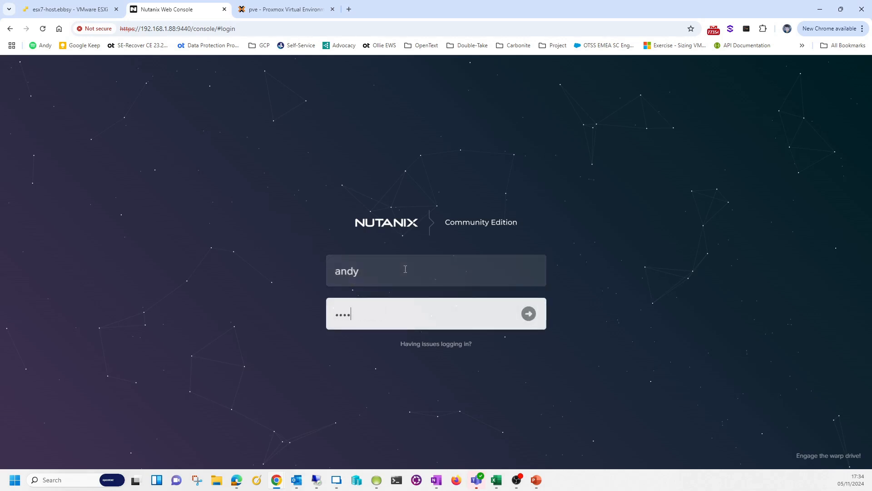
key(Return)
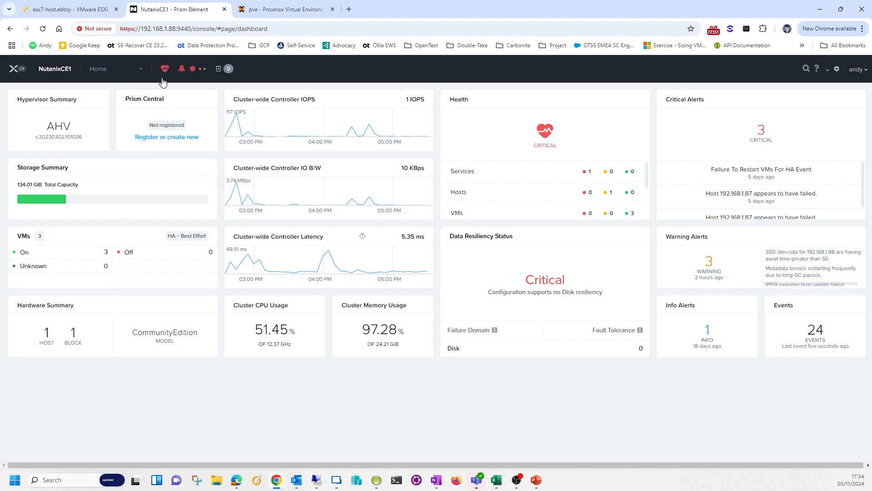
Switch to the VM table, select w19-nutanix-target, and open its console
click(131, 76)
click(125, 118)
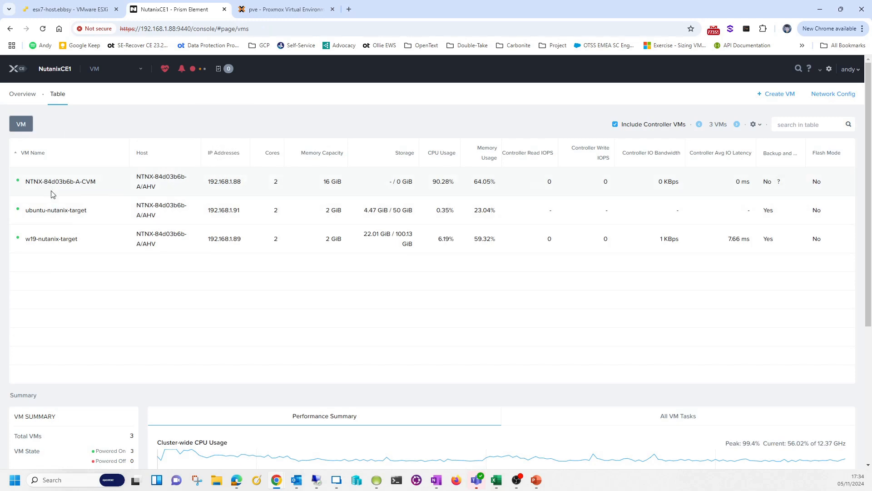
click(49, 222)
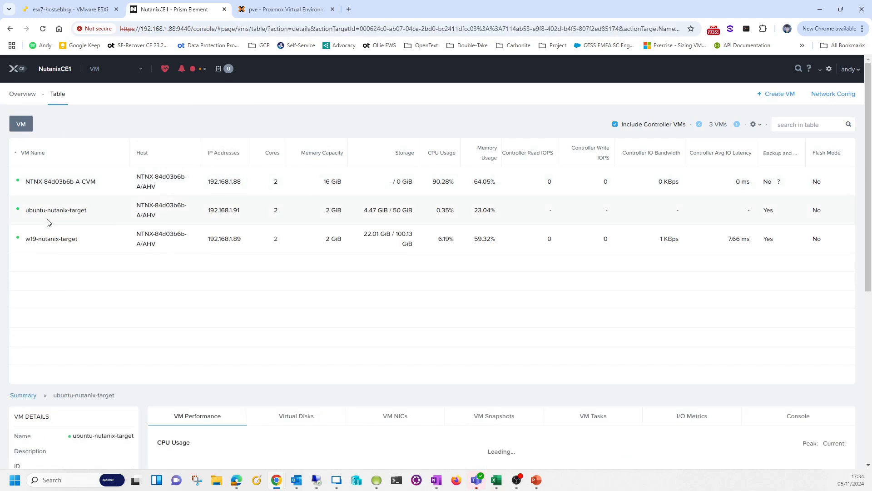
click(52, 240)
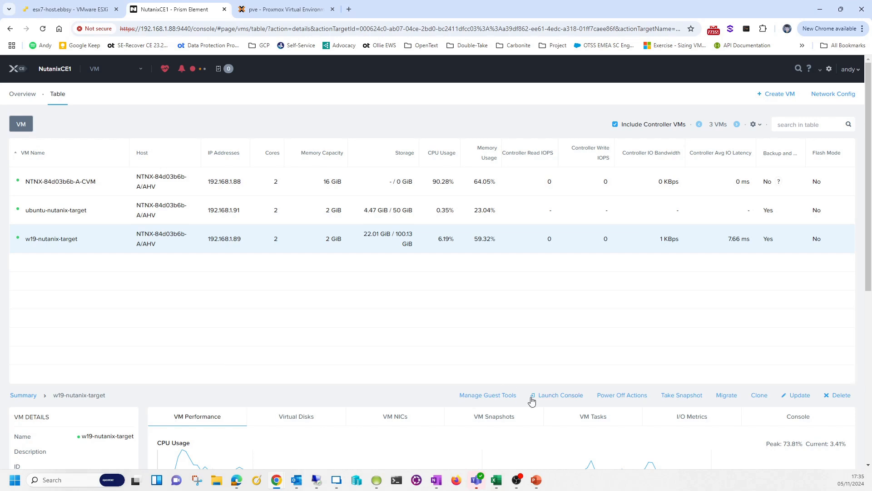
click(562, 396)
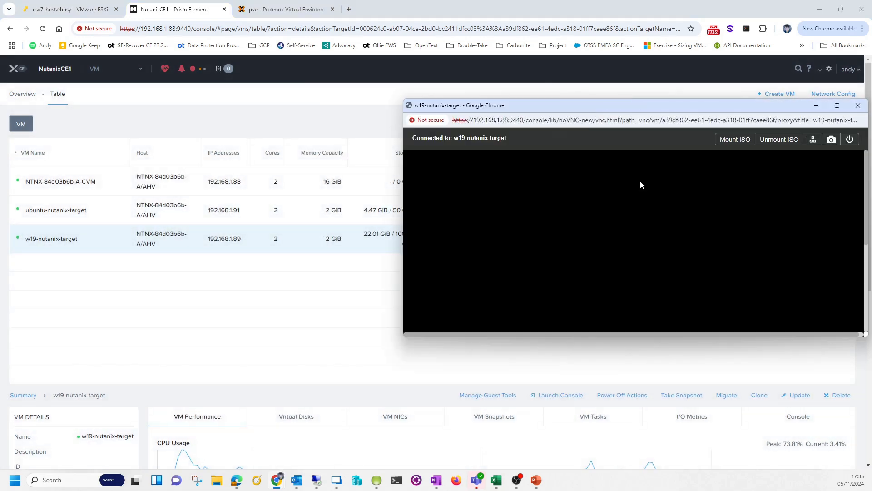
Maximize the w19-nutanix-target console window, then bring Carbonite Replication Console to the front
double_click(641, 105)
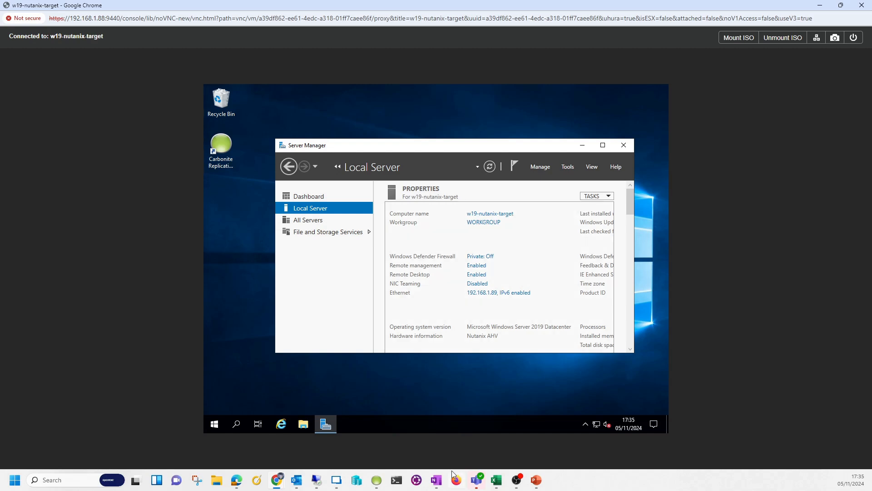
click(378, 481)
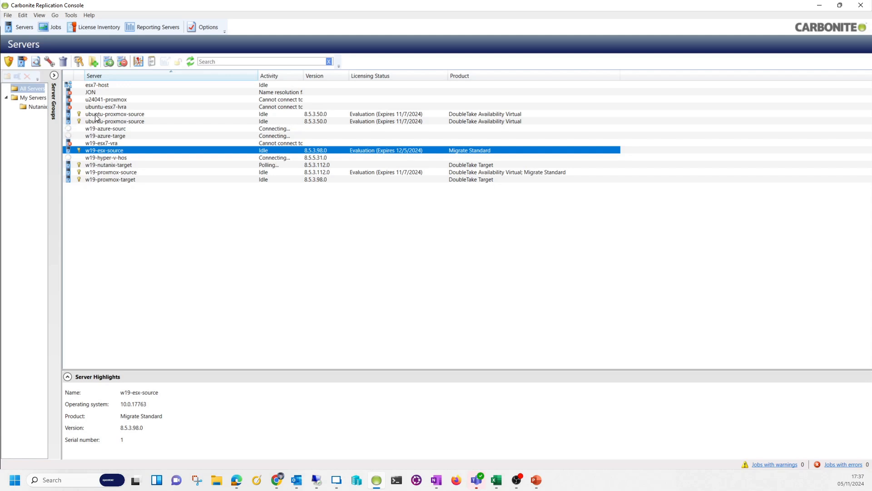
Inspect w19-nutanix-target details and w19-esx-source's actions, cancelling an unneeded Add Server
click(111, 167)
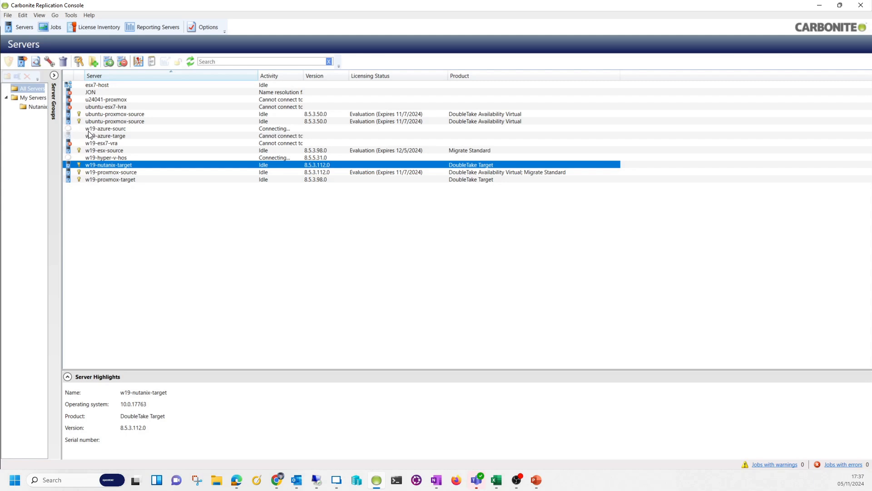
click(23, 62)
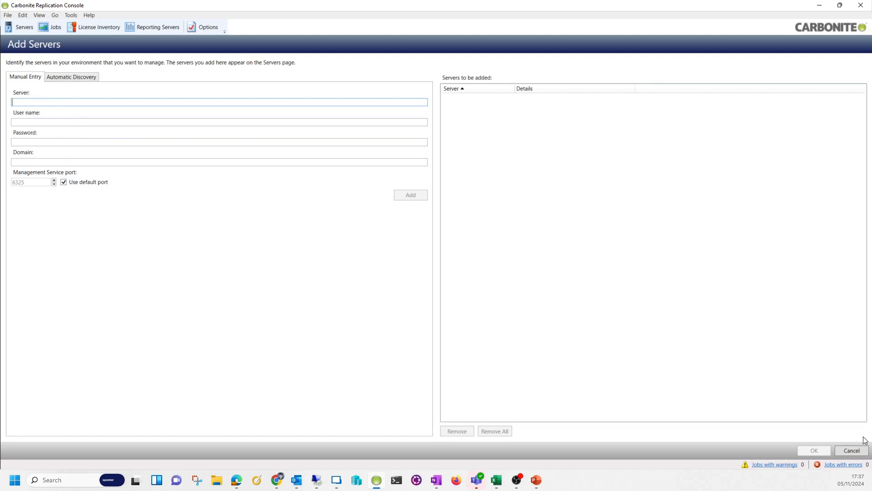
click(852, 450)
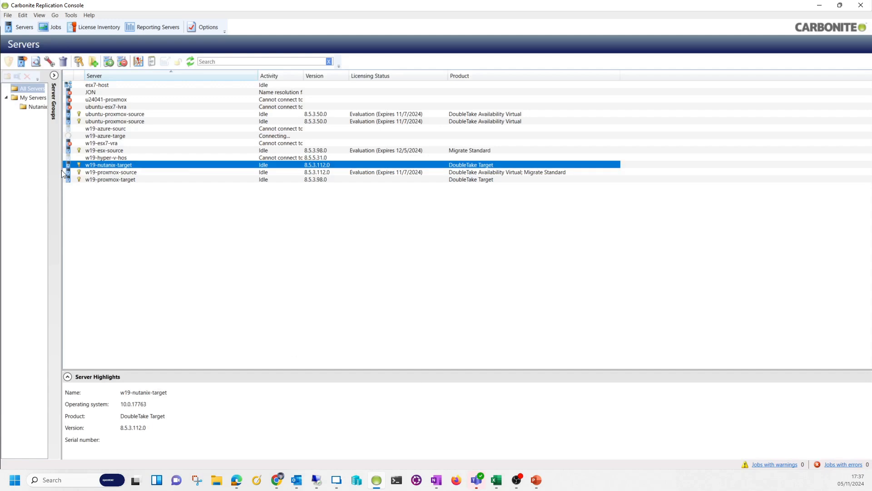
right_click(100, 151)
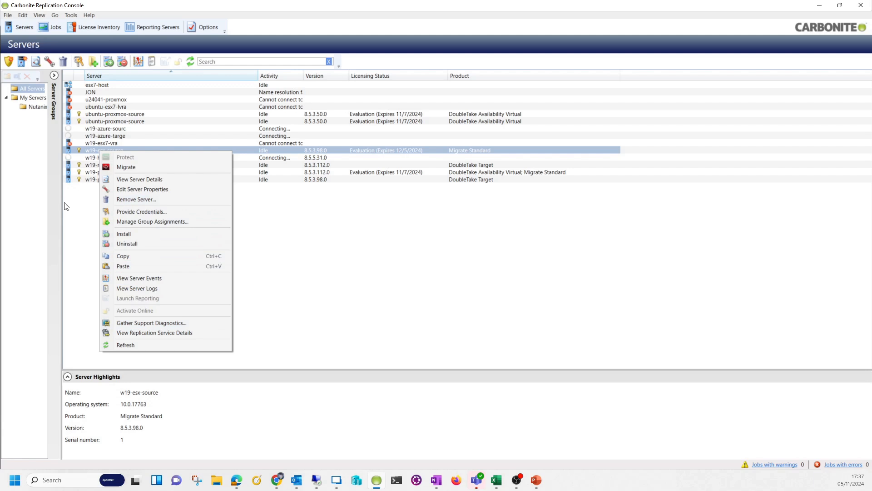
click(82, 207)
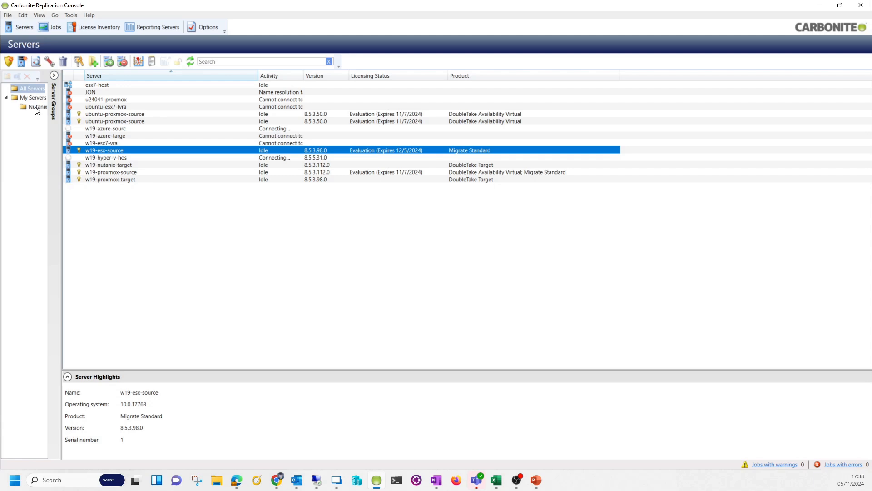
Filter to the Nutanix group and choose Migrate for w19-esx-source
click(35, 107)
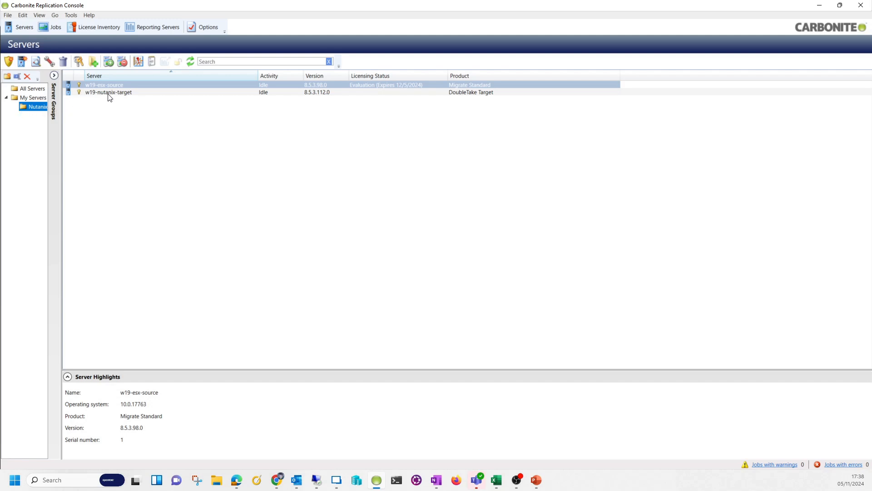
click(118, 84)
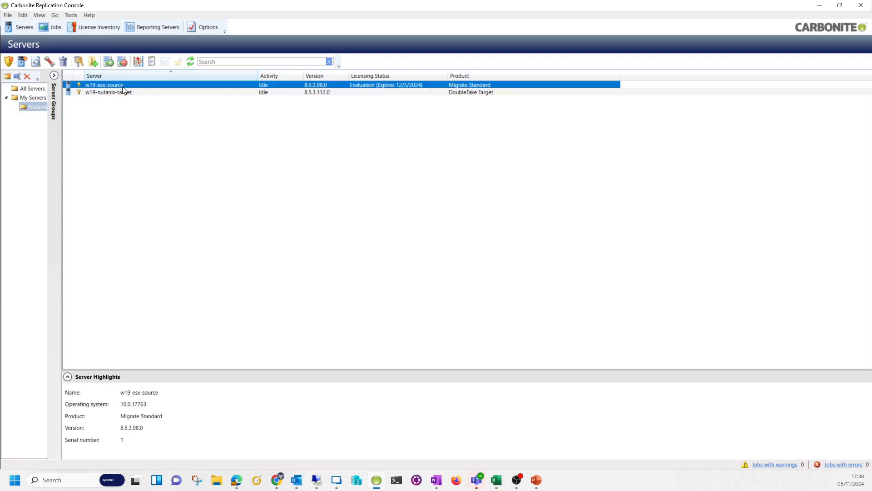
click(123, 93)
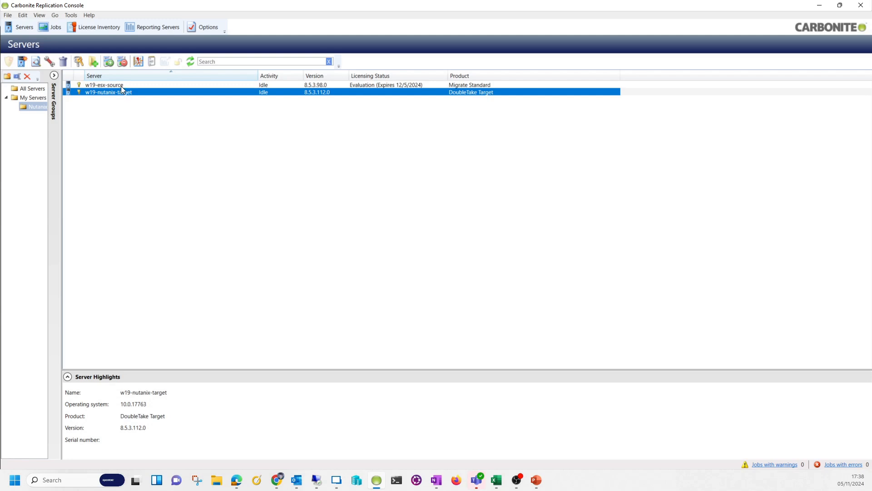
click(121, 85)
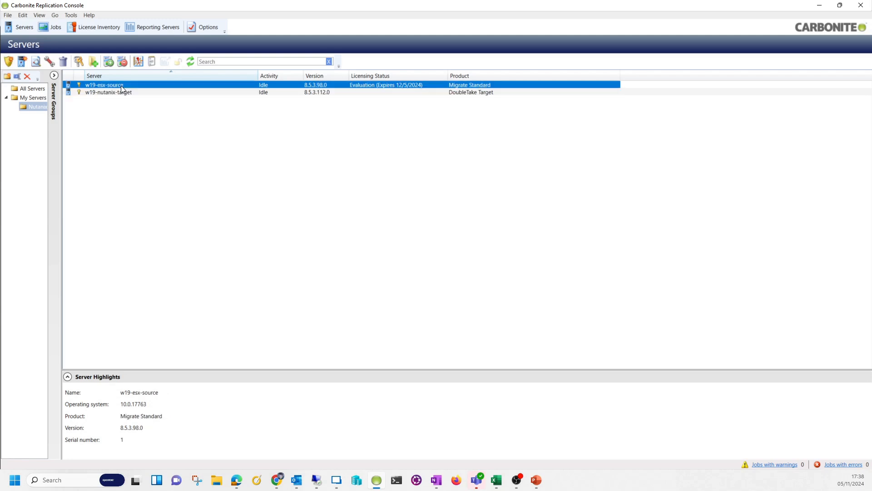
right_click(121, 85)
click(144, 103)
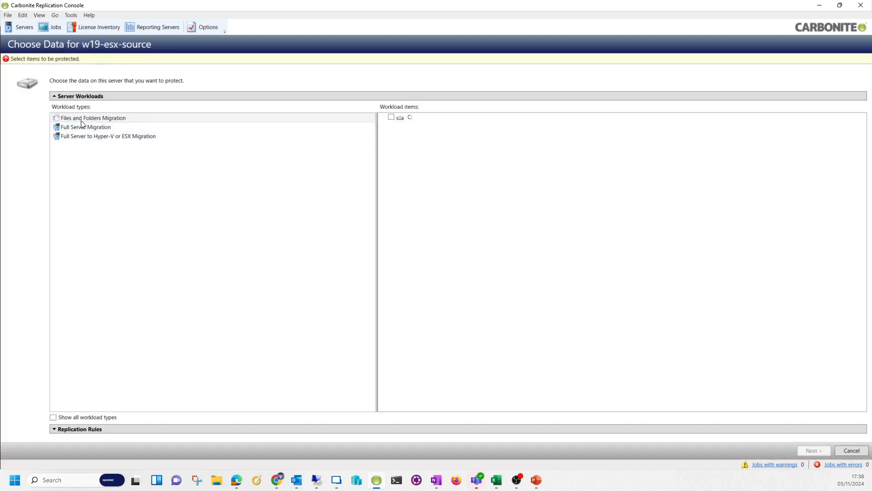
Select the Full Server Migration workload and expand Replication Rules showing C:\ included recursively
click(82, 121)
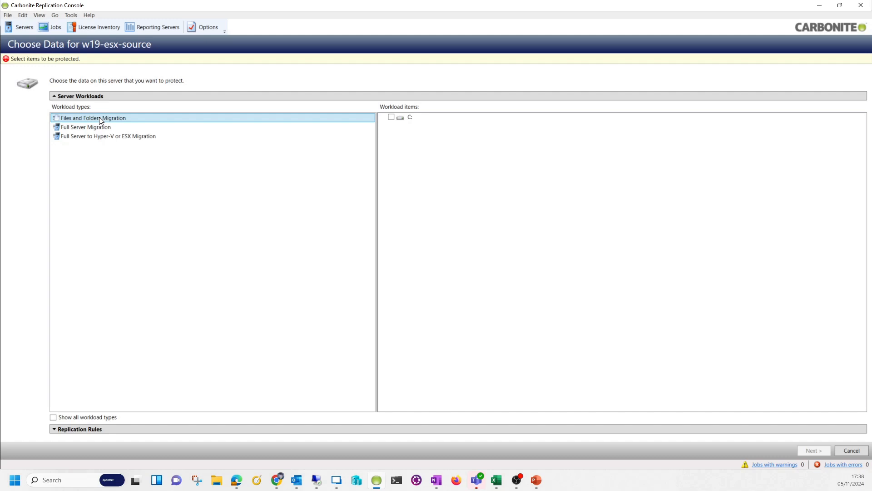
click(108, 137)
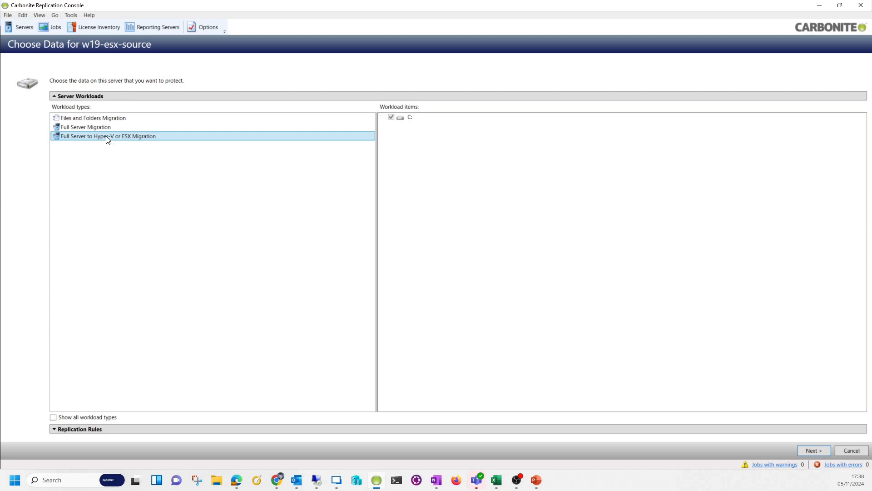
click(105, 129)
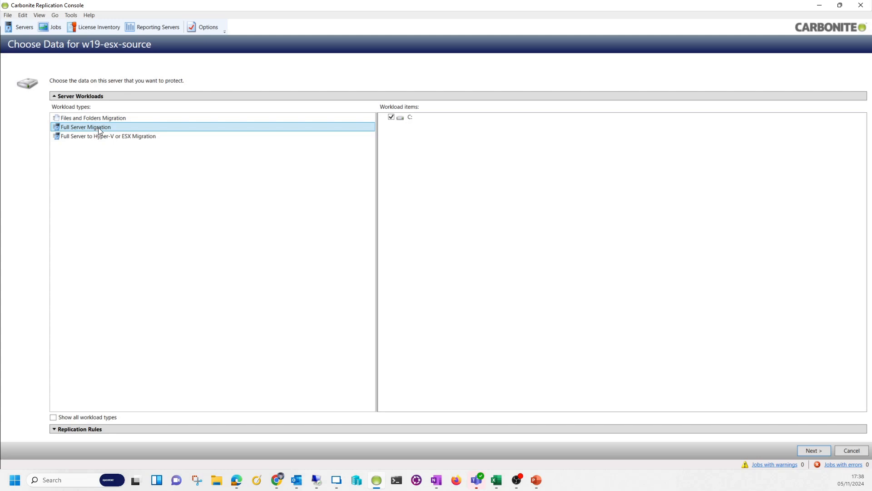
click(201, 428)
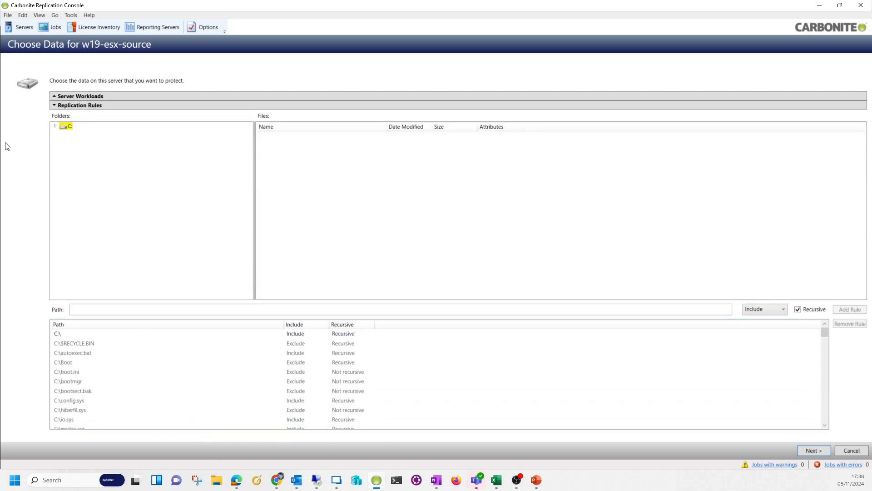
Browse drive C: and Documents and Settings in the folder tree, then go to Choose Target Server
click(56, 127)
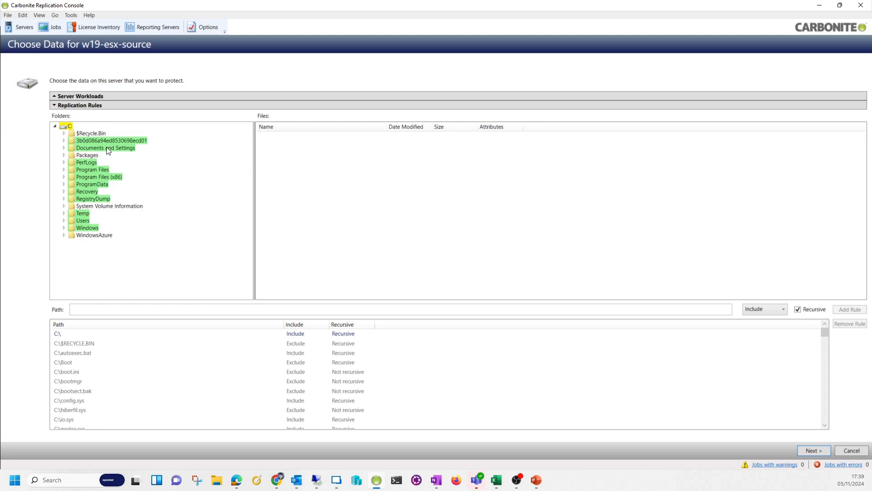
click(73, 141)
click(79, 150)
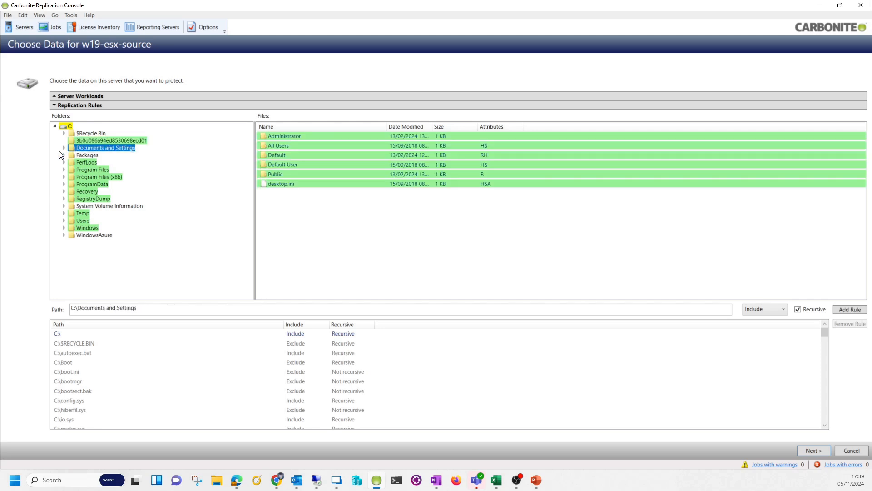
click(64, 149)
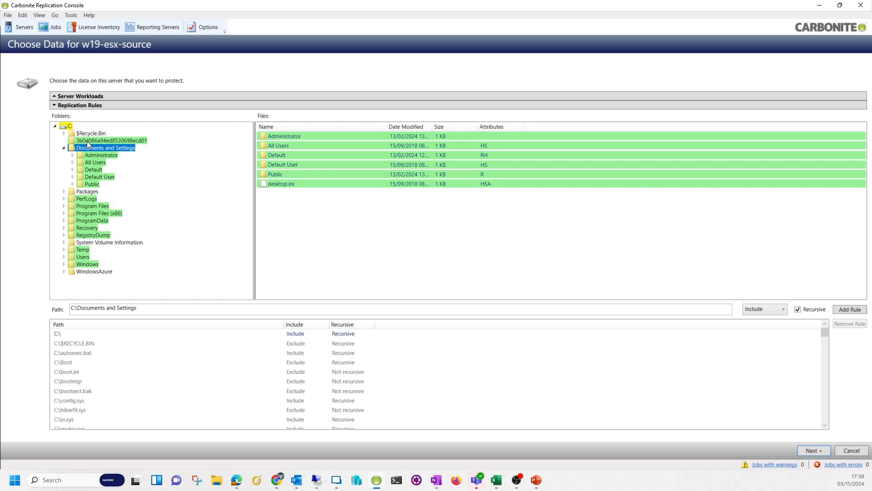
click(68, 126)
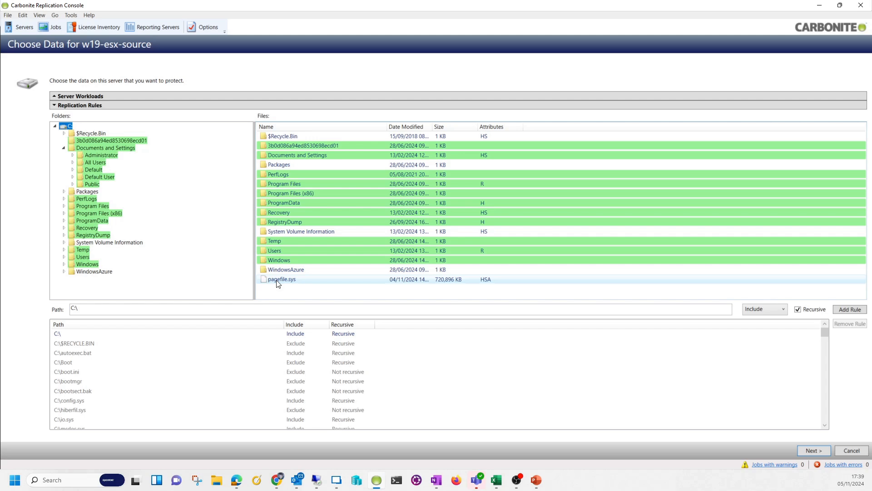
click(816, 448)
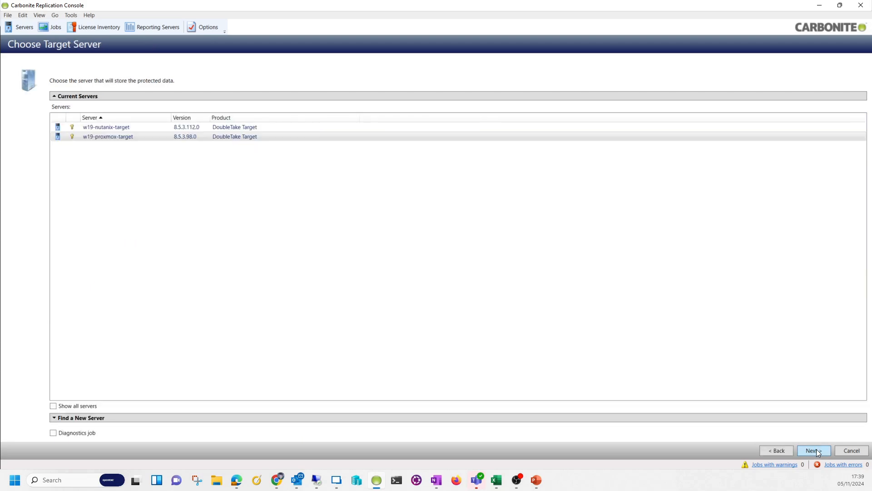
Select w19-nutanix-target as the target server and continue to the Set Options page
click(124, 128)
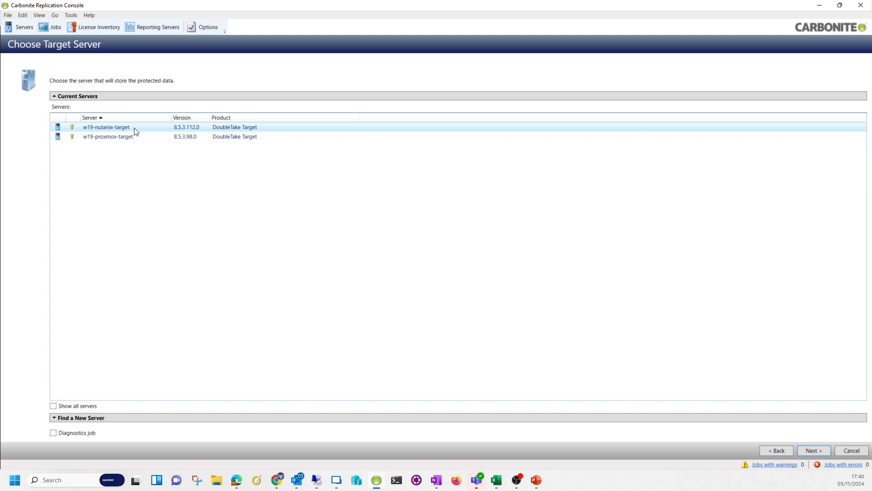
click(135, 131)
click(811, 450)
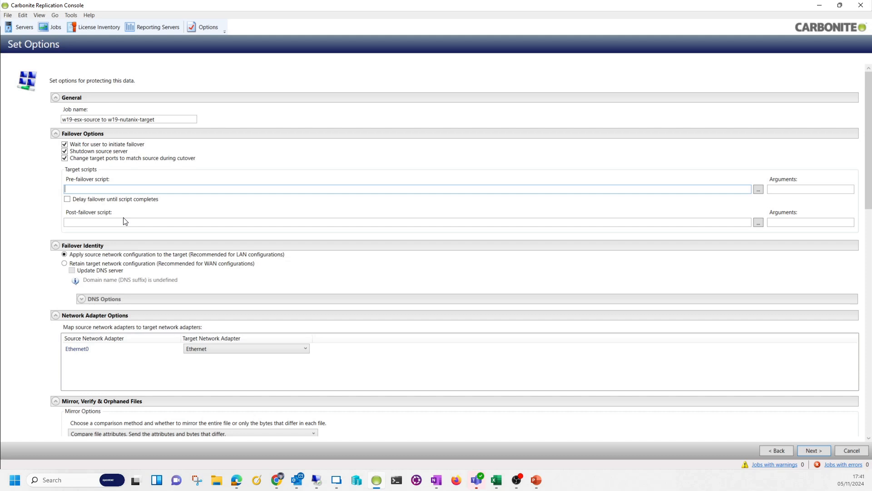
Choose 'Retain target network configuration' for failover and expand DNS Options, scrolling through the settings
click(80, 265)
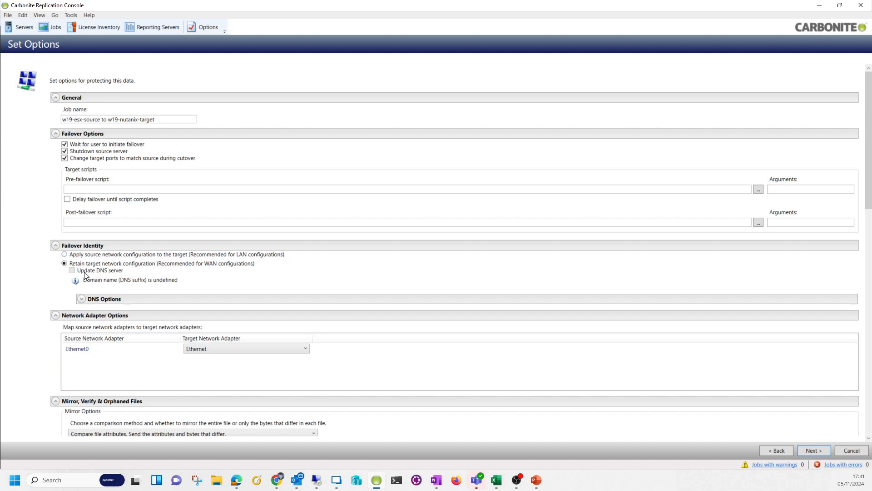
click(83, 300)
scroll(76, 330, down, 2)
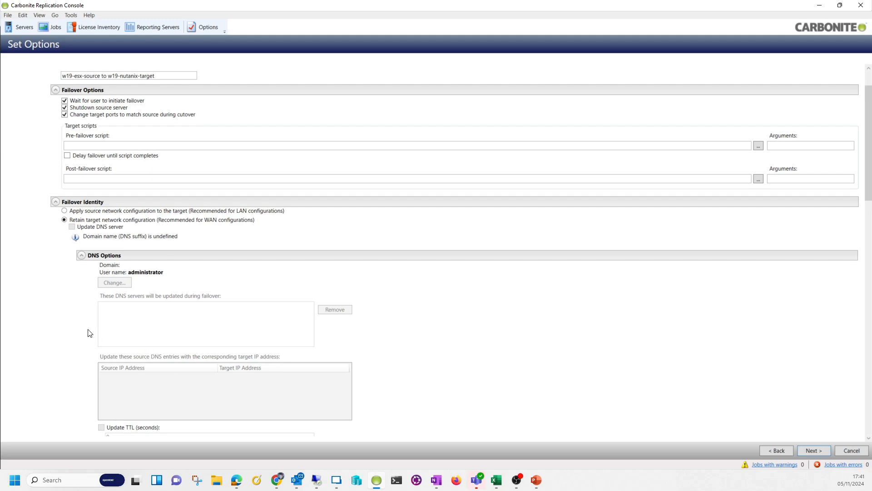
scroll(59, 325, down, 1)
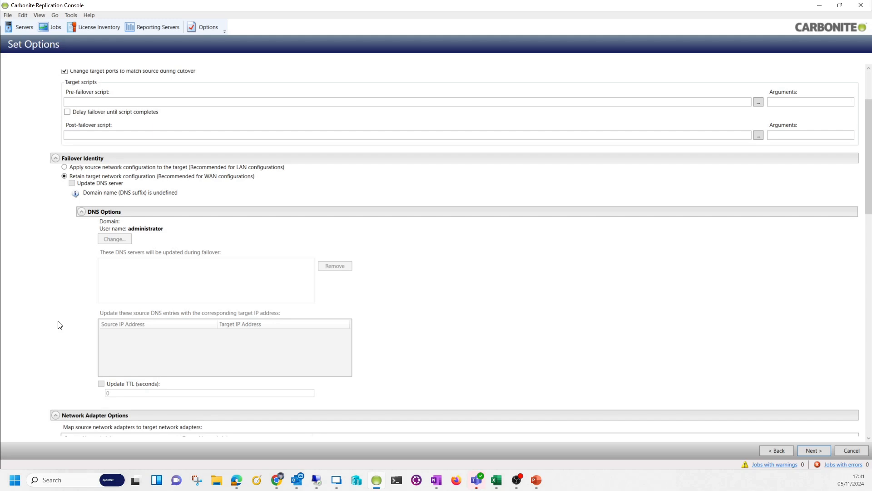
scroll(59, 325, down, 2)
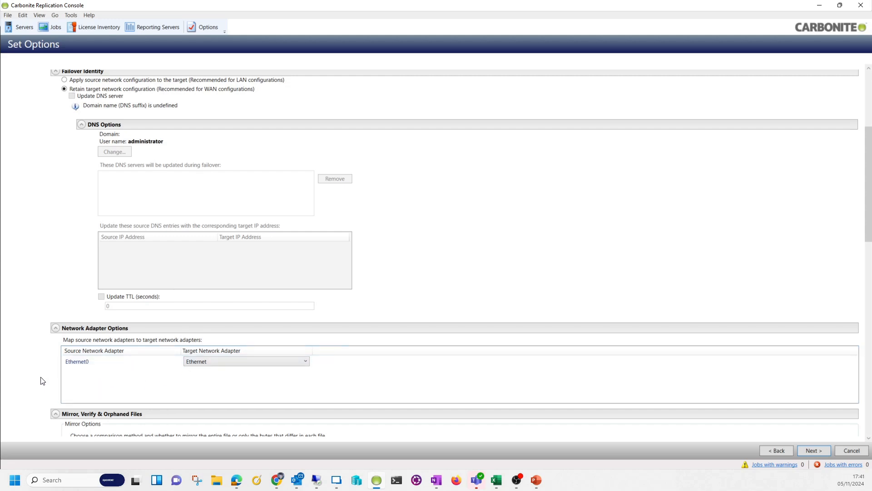
scroll(42, 374, down, 4)
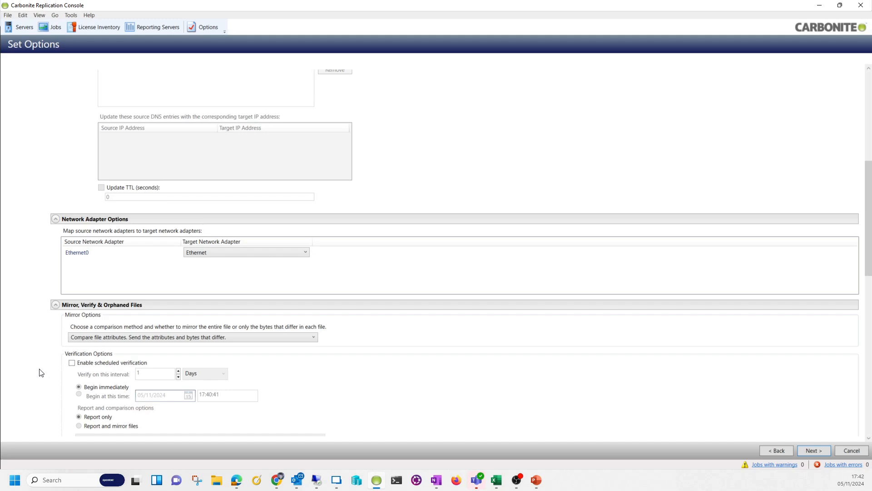
scroll(41, 373, down, 4)
scroll(31, 321, down, 3)
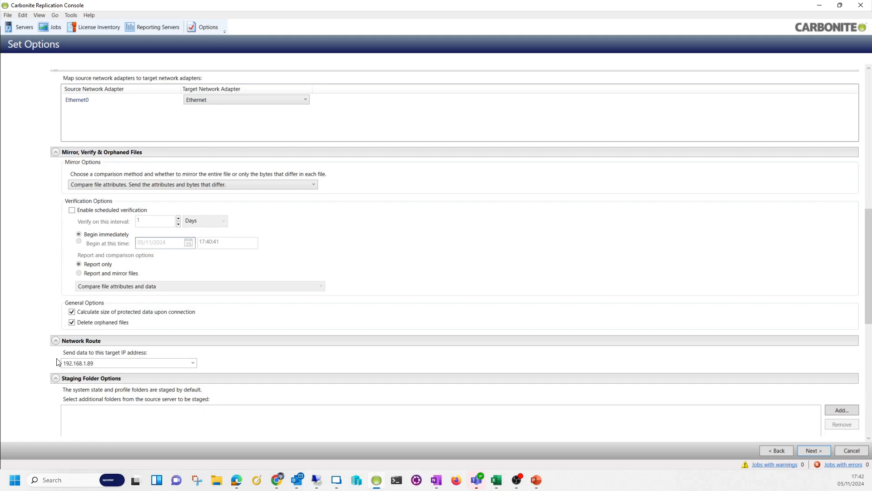
click(192, 362)
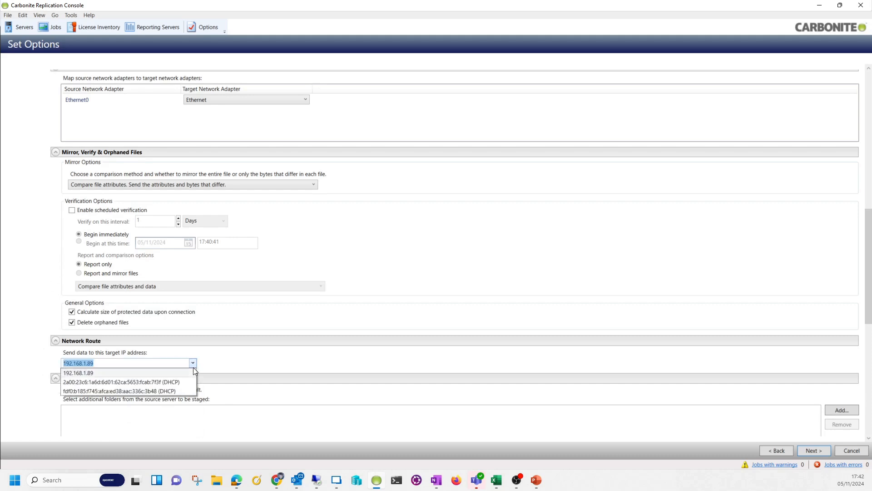
click(47, 369)
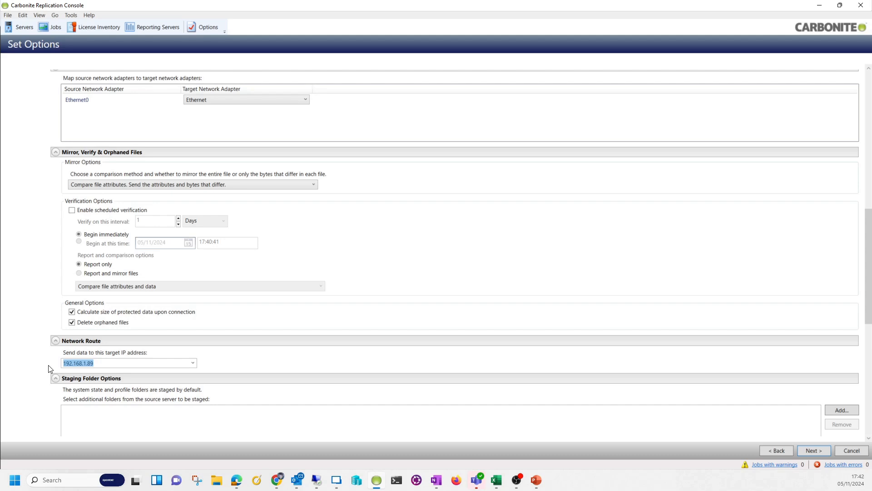
click(31, 369)
scroll(32, 370, down, 3)
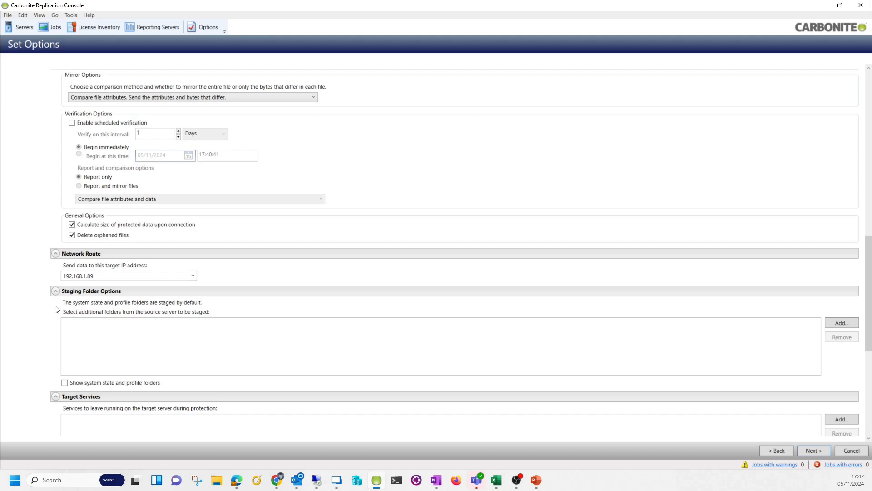
Enable 'Show system state and profile folders' to list the default staging folders
click(66, 383)
scroll(102, 328, down, 8)
scroll(101, 327, down, 3)
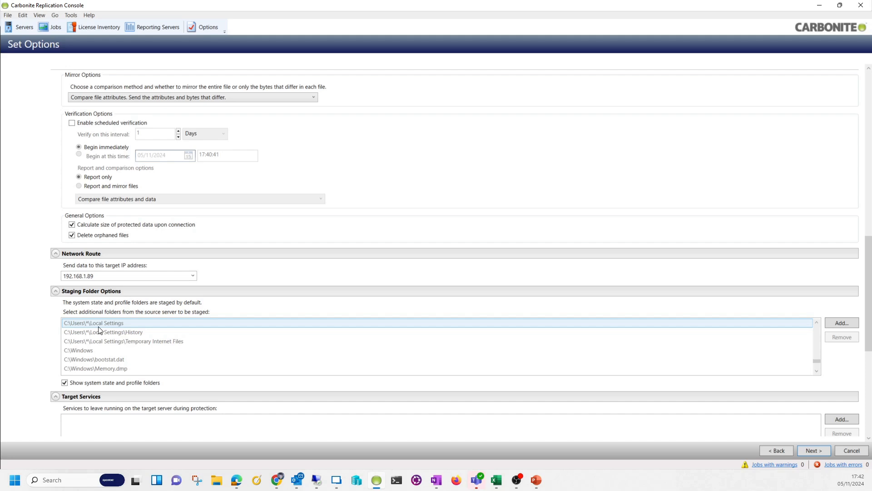
scroll(31, 344, down, 1)
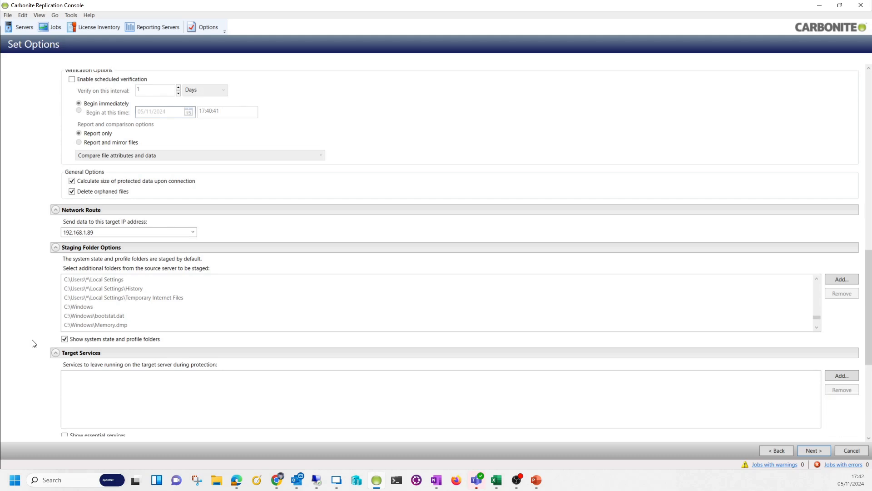
scroll(32, 344, down, 2)
Enable 'Show essential services' and scroll through the target's essential services list
click(65, 370)
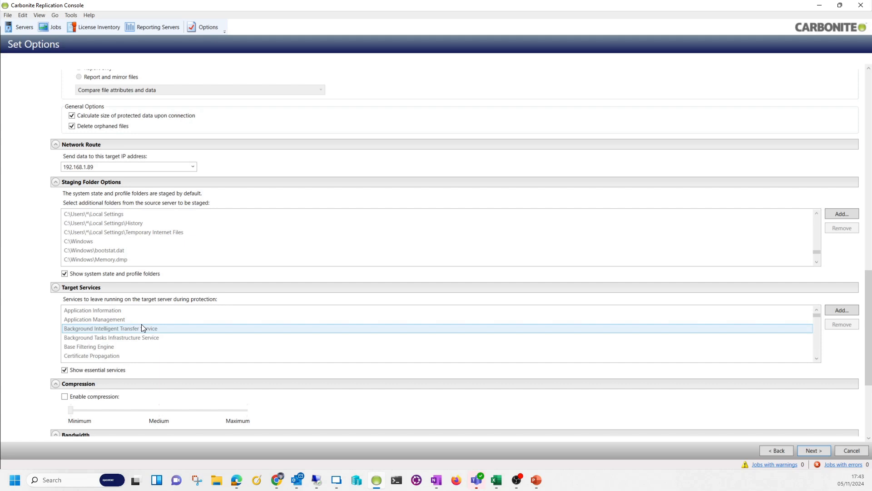
scroll(122, 319, down, 10)
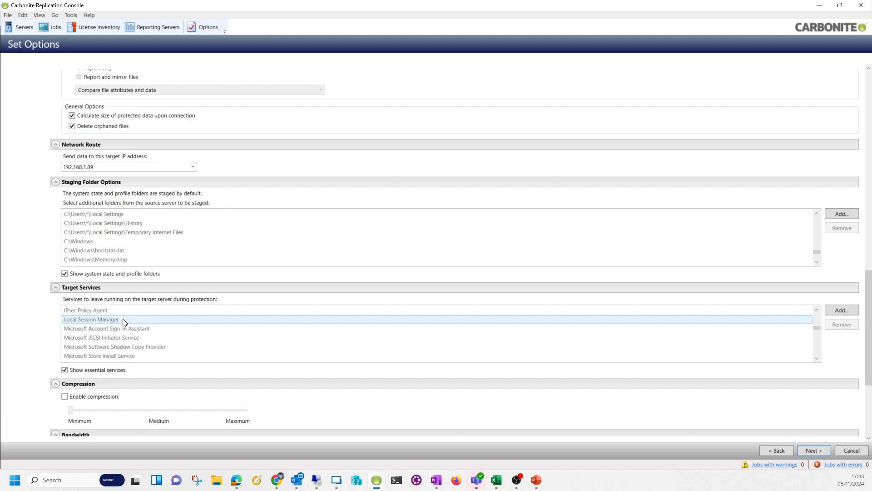
scroll(123, 321, up, 5)
scroll(127, 325, up, 3)
scroll(128, 324, up, 1)
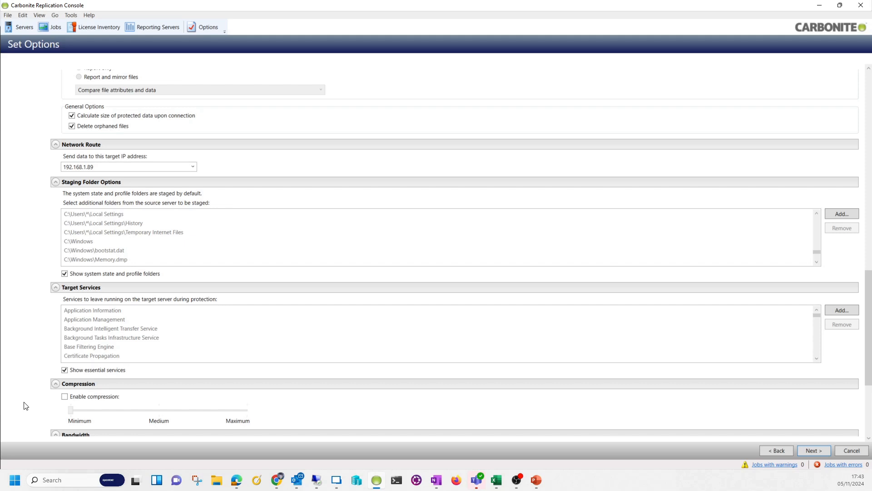
Enable compression on the replication job and set the compression level to Medium
scroll(52, 394, down, 1)
click(64, 353)
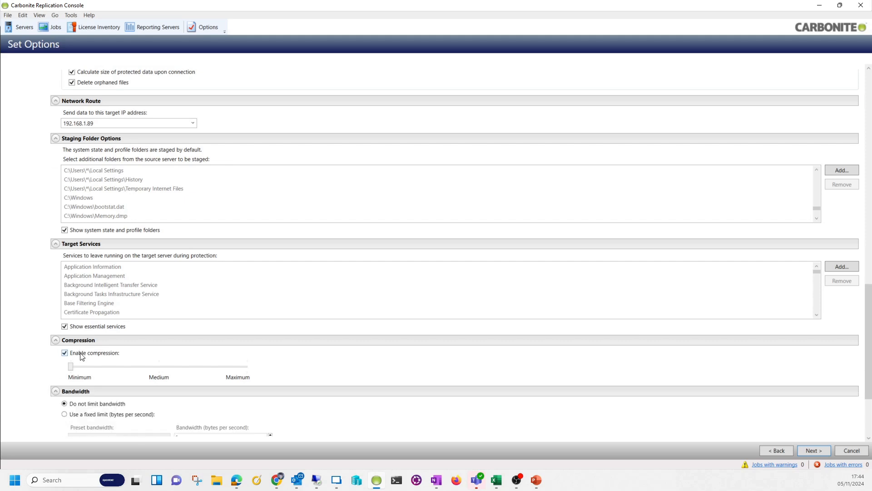
click(95, 367)
scroll(30, 385, down, 1)
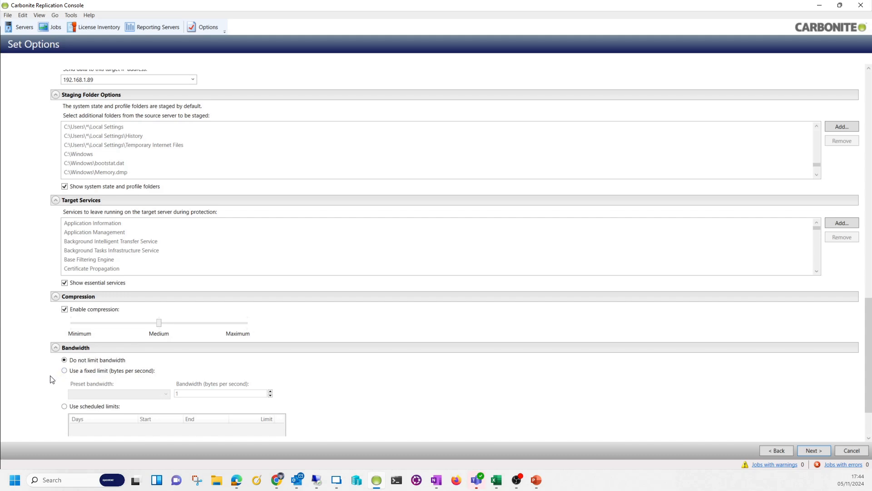
scroll(52, 379, down, 2)
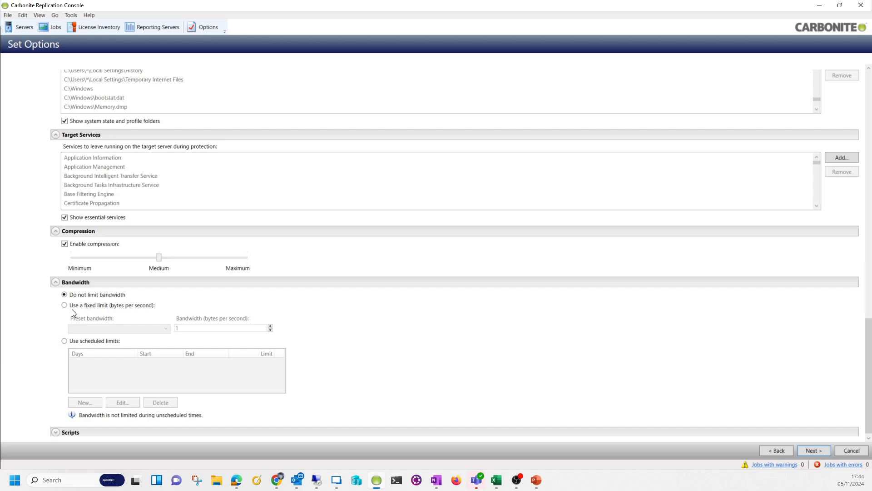
Try a Weekdays 06:00–18:00 bandwidth limit, revert to unlimited bandwidth, and continue to the Summary checklist
click(72, 343)
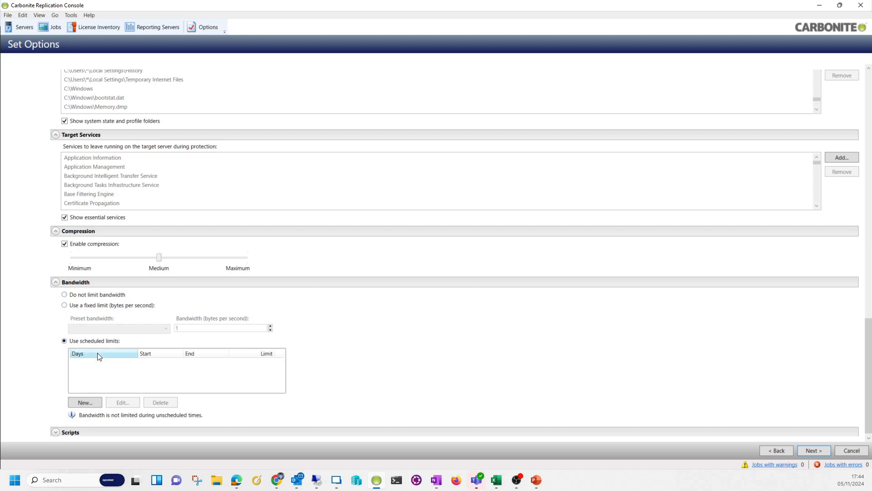
click(93, 402)
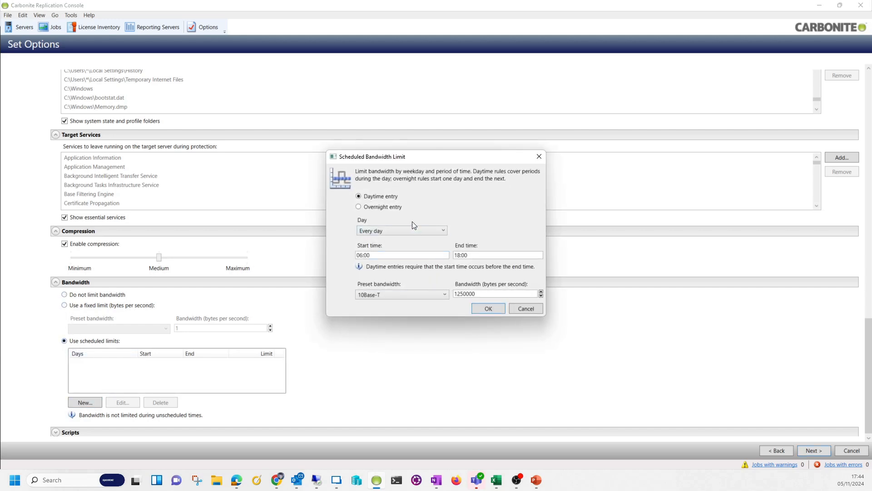
click(413, 232)
click(409, 293)
click(476, 309)
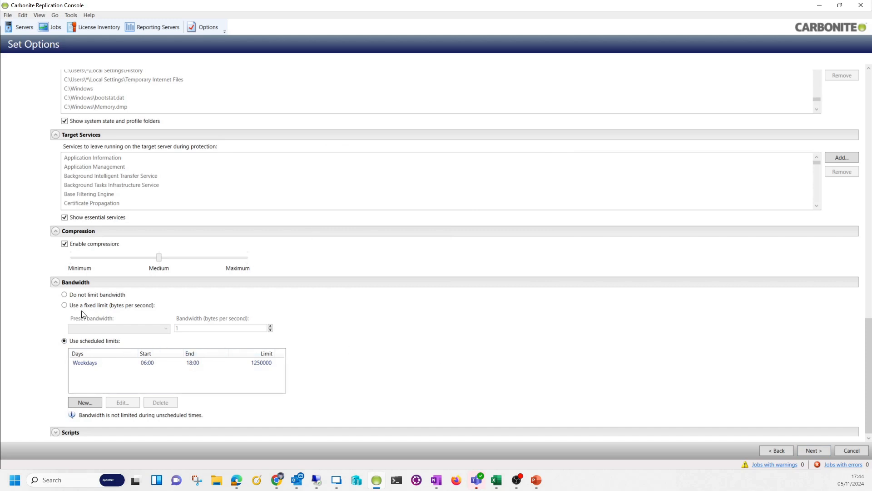
click(65, 296)
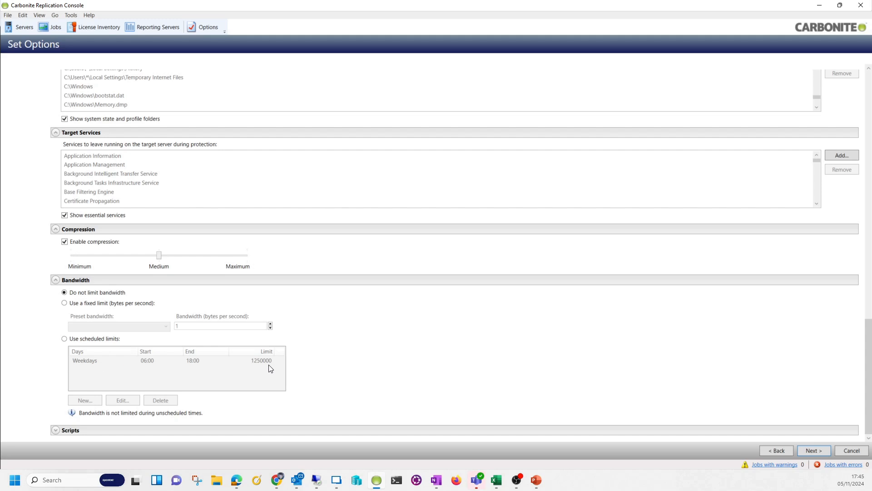
click(802, 454)
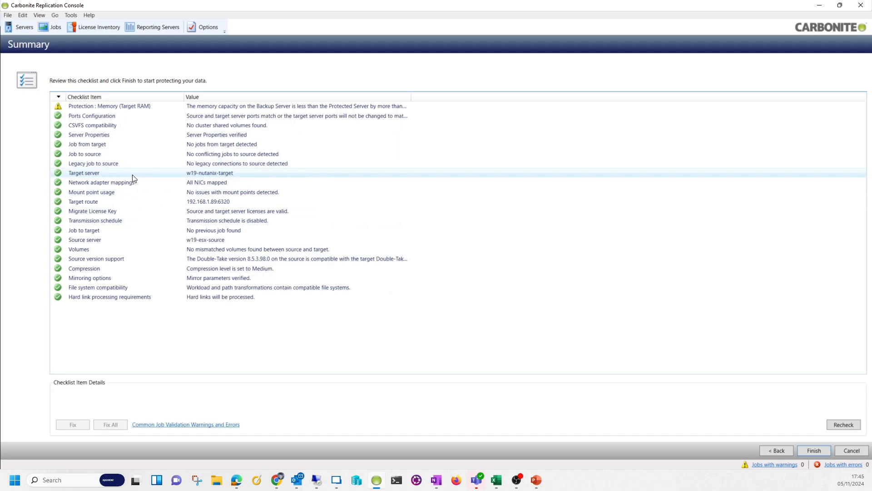
Review the Protection : Memory warning details, then start the w19-esx-source to w19-nutanix-target migration job
click(124, 109)
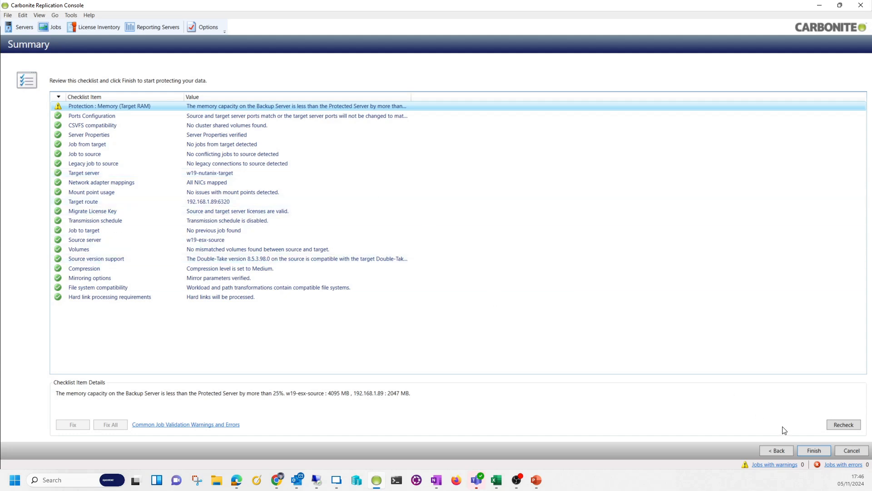
click(805, 451)
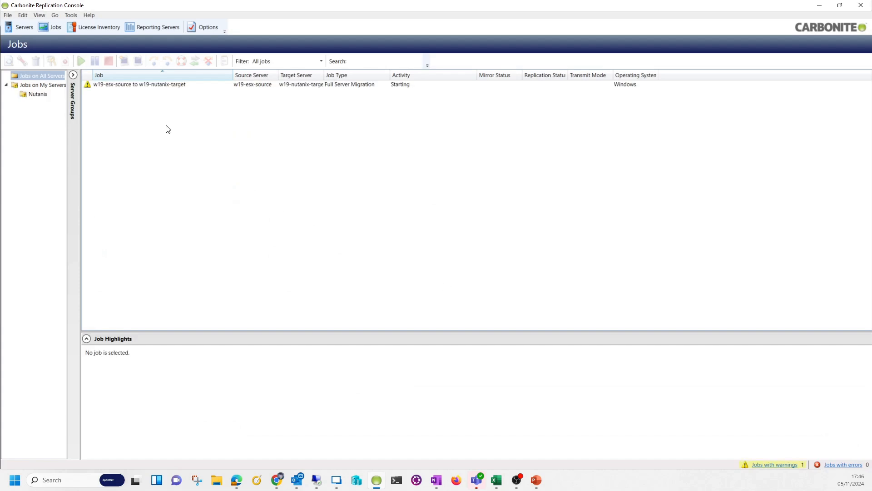
Show the migration job's Job Highlights, then switch to the Prism Element VM table
click(131, 89)
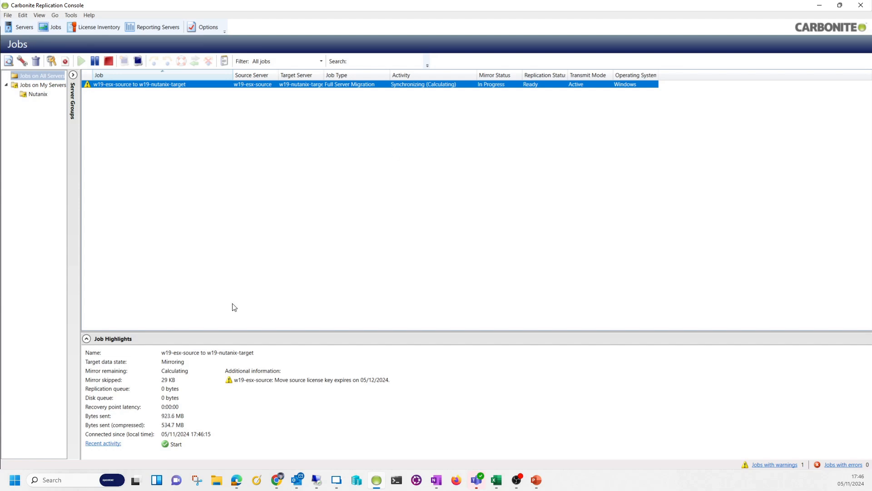
click(173, 419)
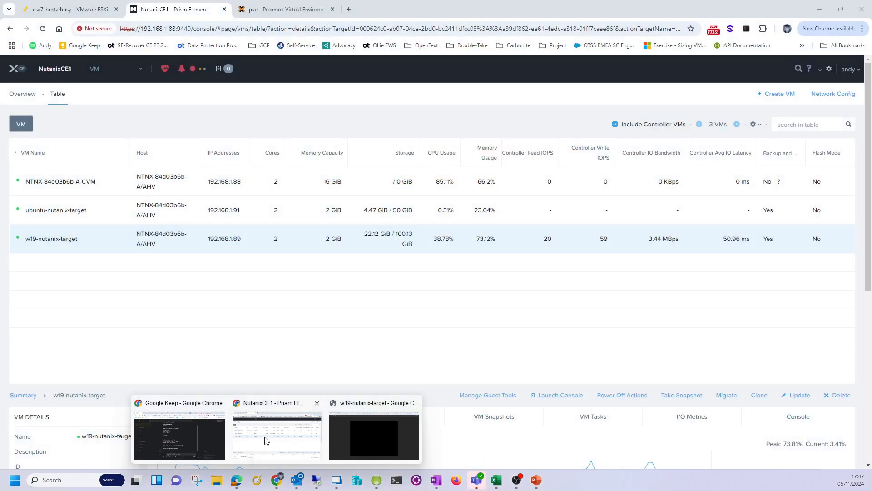
Bring the w19-nutanix-target console forward, showing Server Manager with Windows Server 2019 on Nutanix AHV
click(265, 440)
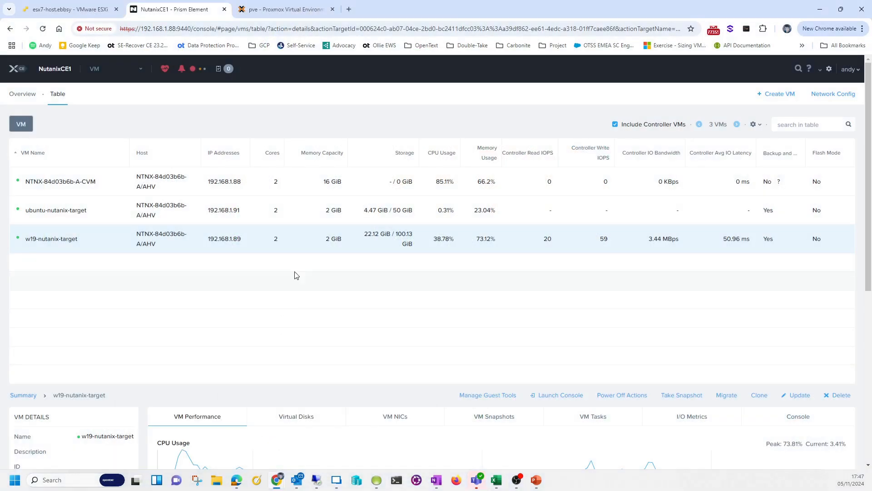
mouse_move(276, 477)
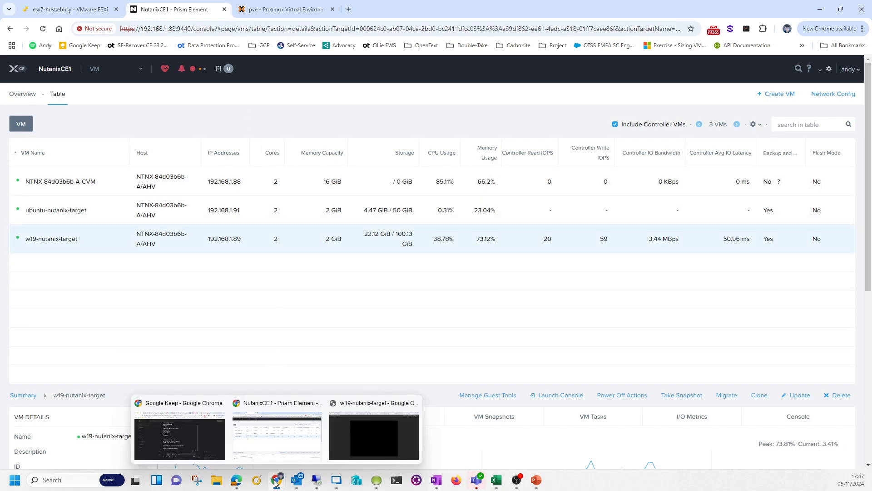
click(354, 446)
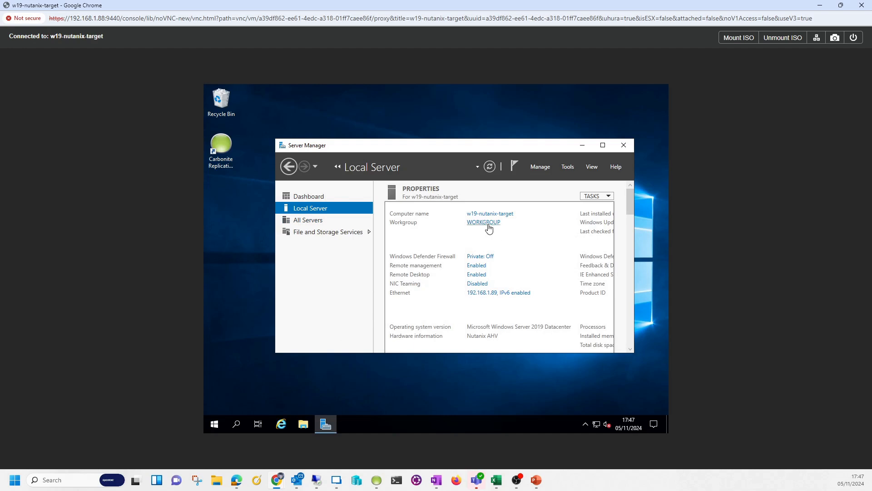
In File Explorer on the target VM, open C:\staging-SSM\Files with hidden items shown
click(304, 424)
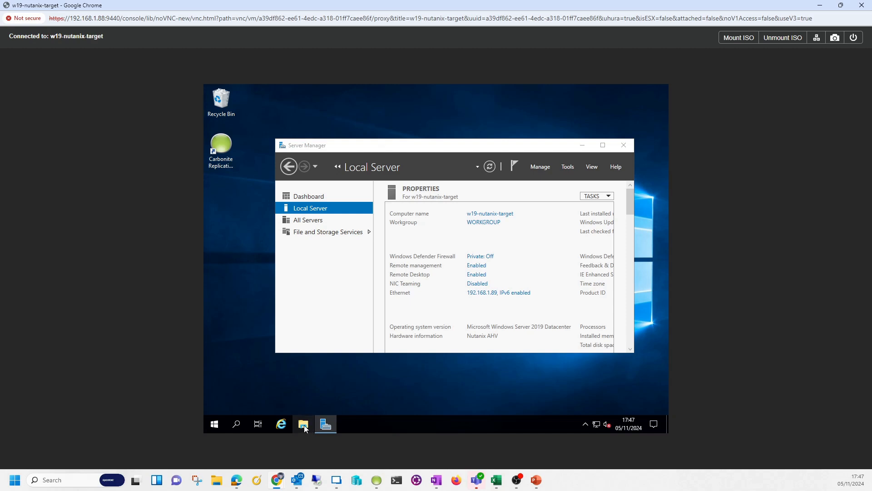
click(304, 424)
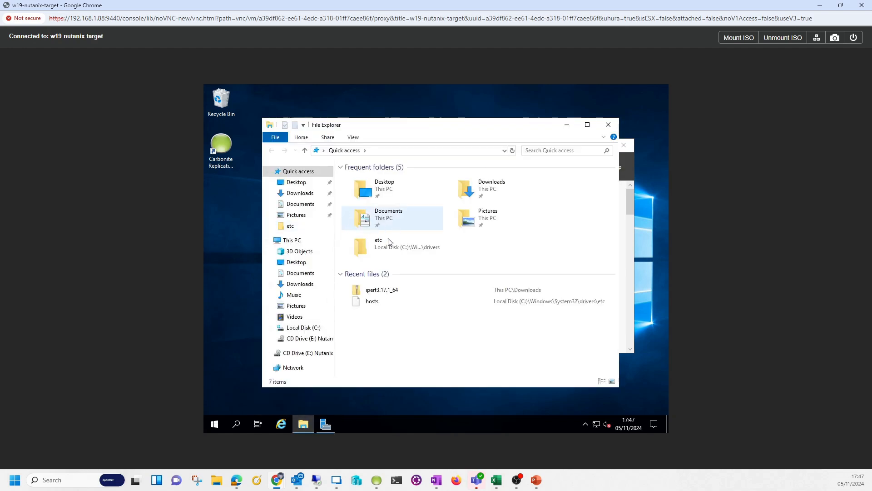
click(317, 329)
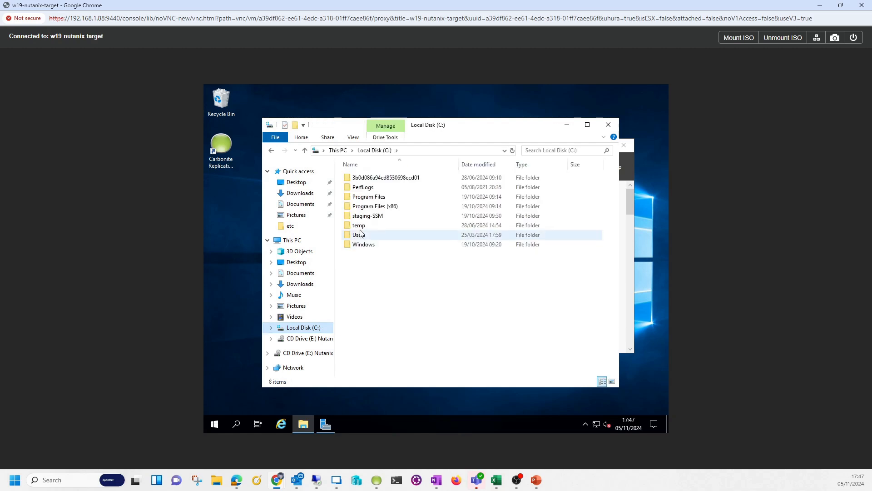
click(363, 219)
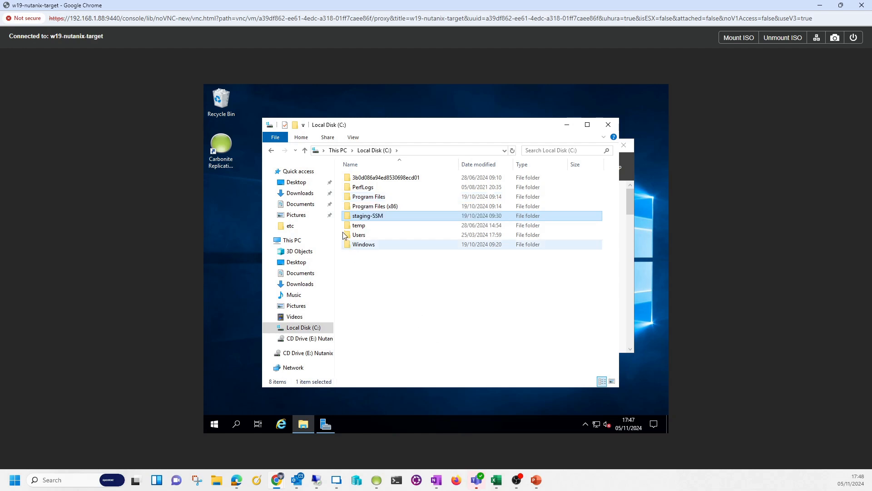
double_click(379, 214)
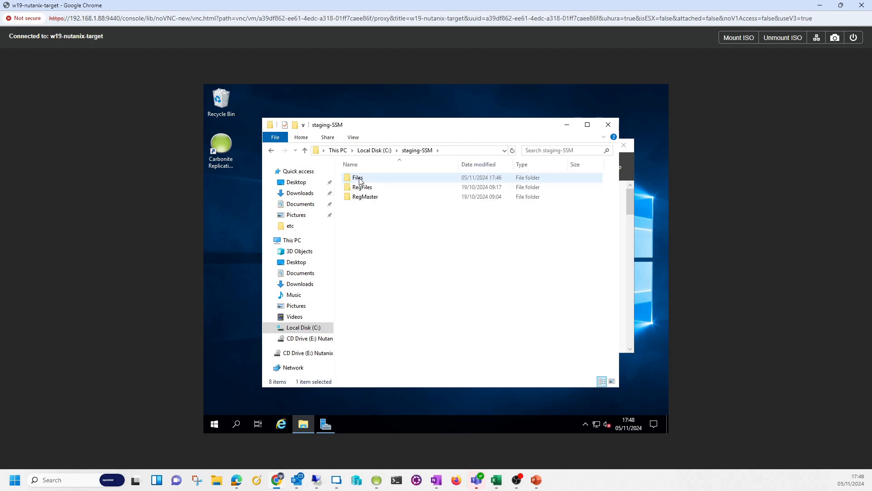
double_click(360, 179)
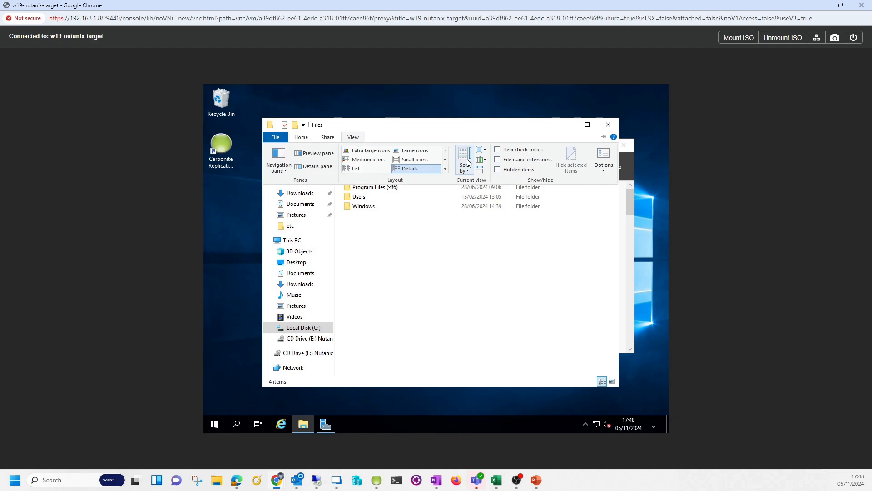
click(513, 170)
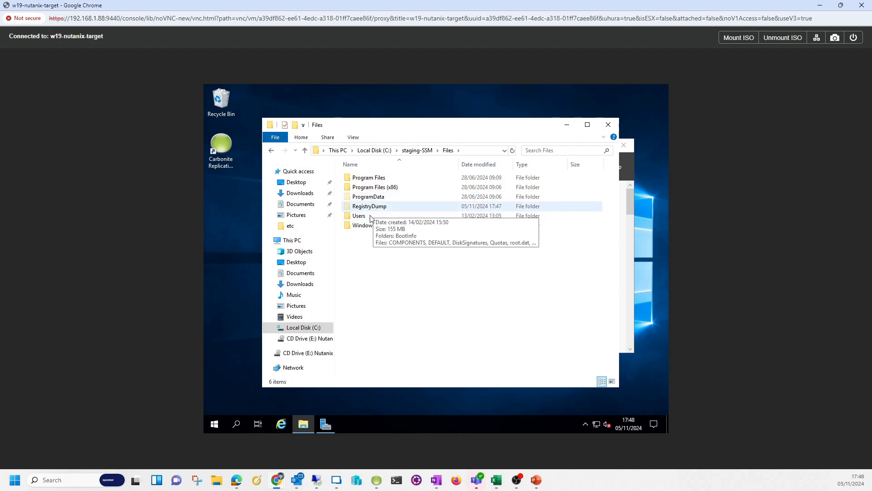
Open the staged Users\Administrator\Desktop folder, then return to the Carbonite Replication Console
double_click(370, 217)
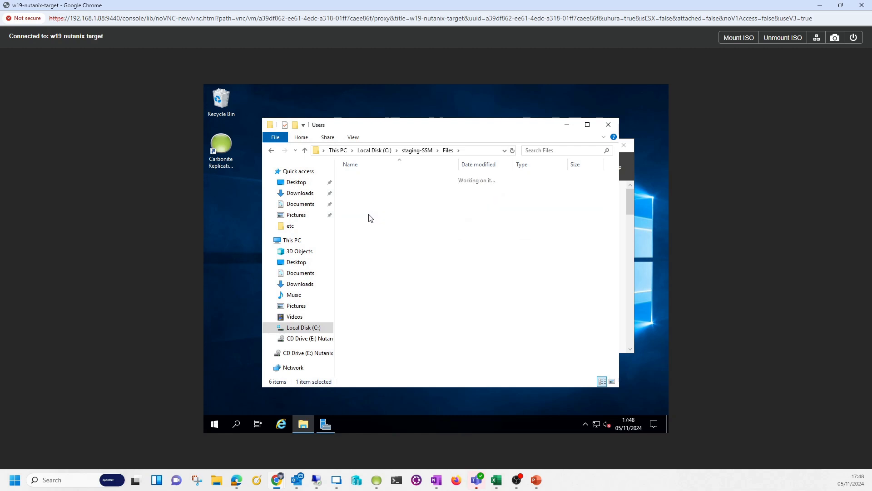
double_click(367, 178)
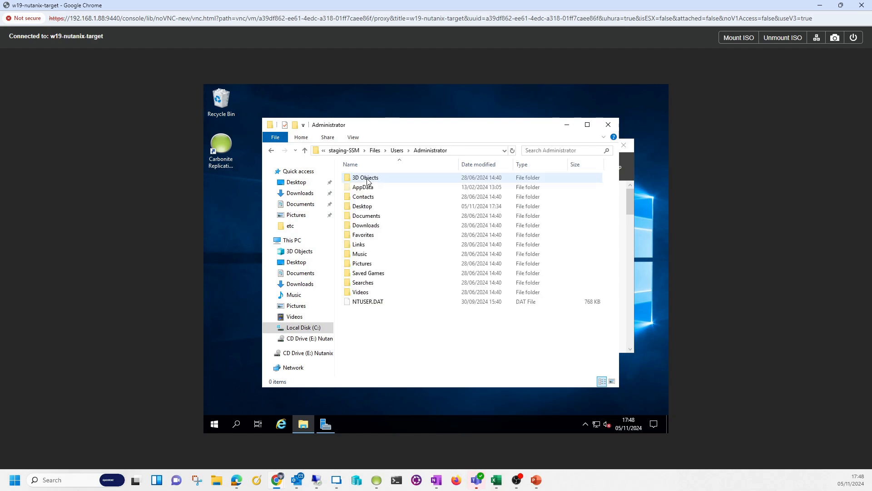
double_click(369, 206)
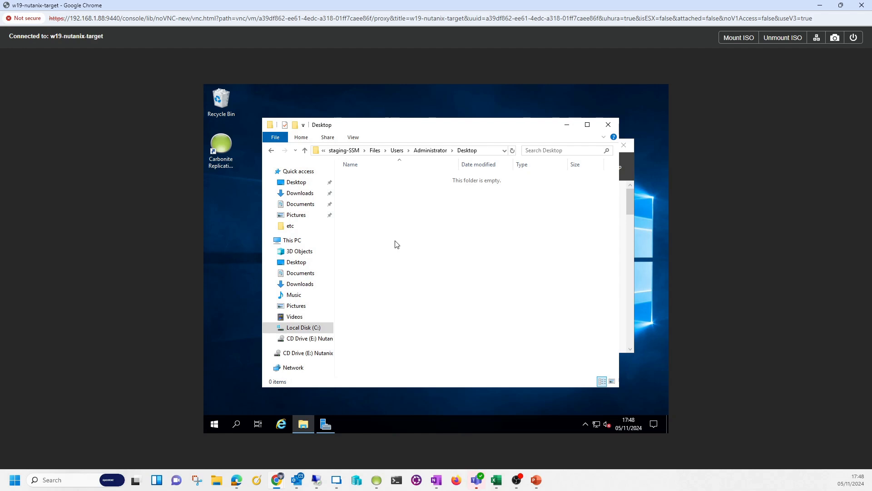
click(376, 479)
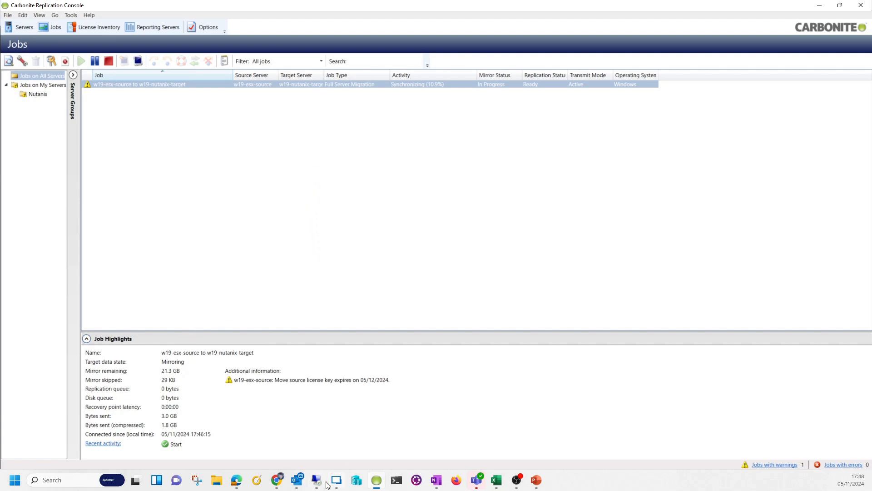
Switch to the Prism Element Chrome window and open the esx7-host VMware ESXi tab
mouse_move(280, 482)
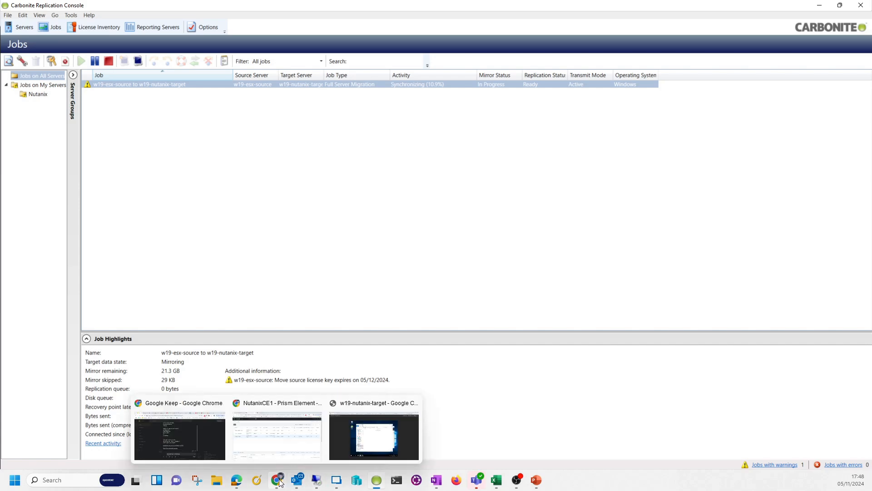
click(348, 443)
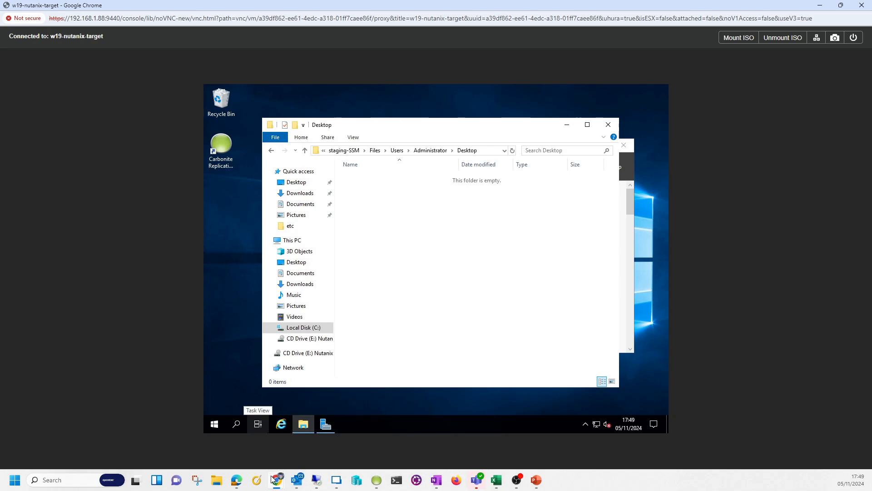
mouse_move(274, 477)
click(257, 444)
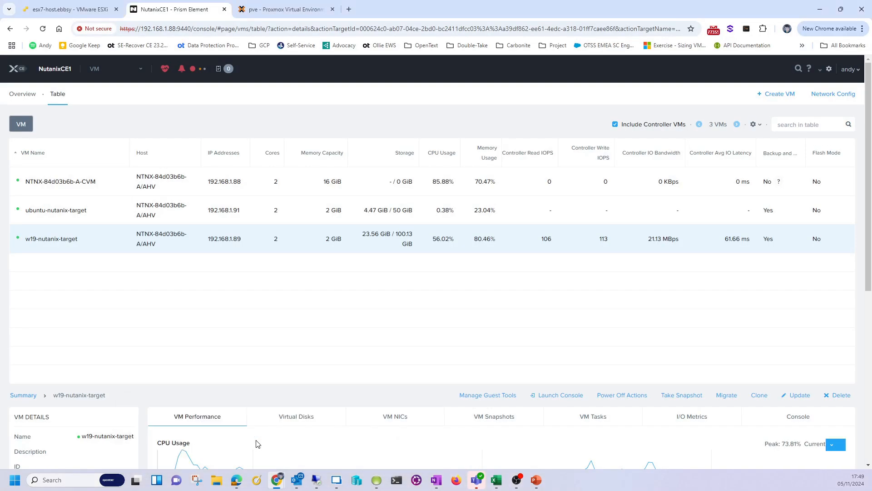
click(89, 17)
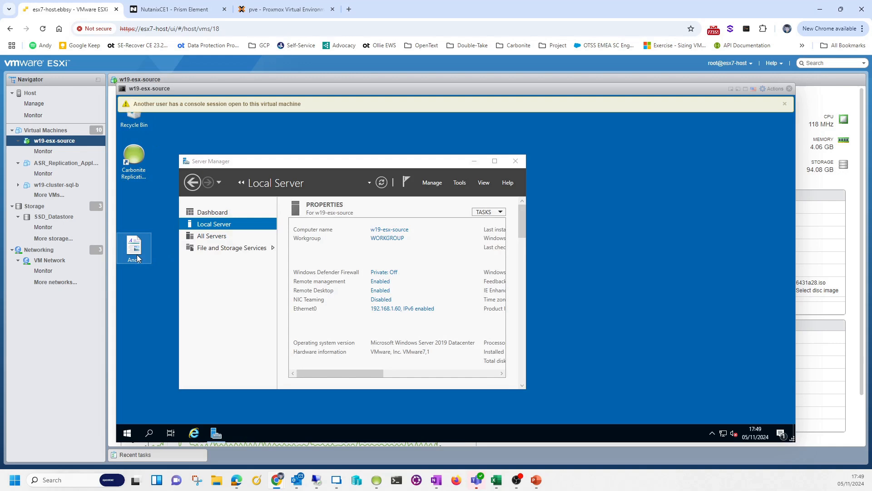
Rename the w19-esx-source desktop document to Mirroring, then switch to the target VM console
click(138, 258)
text(Mirroring)
key(Return)
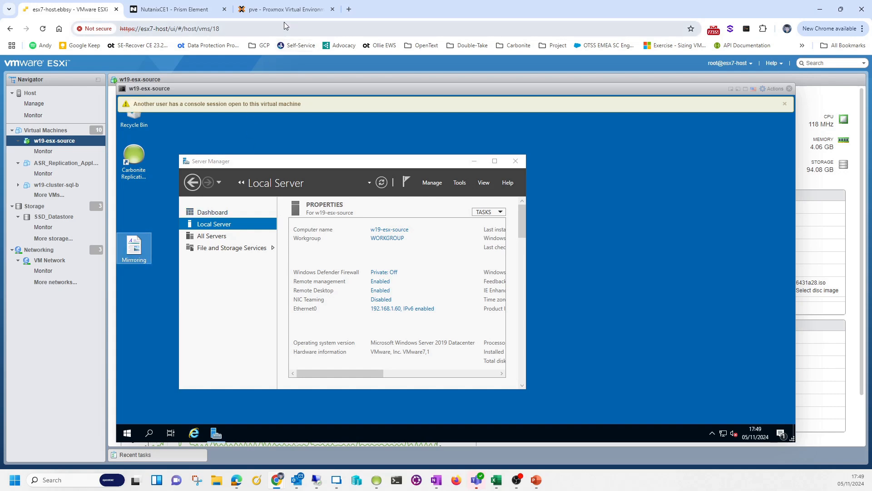
mouse_move(267, 481)
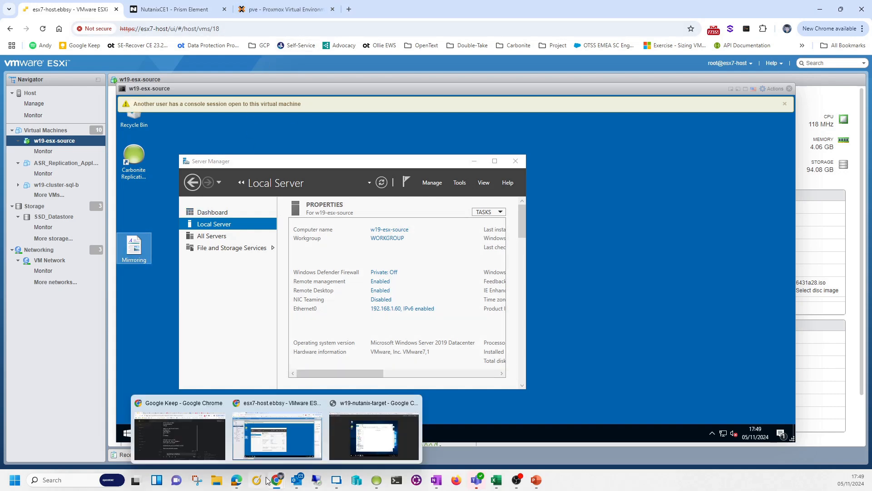
click(362, 451)
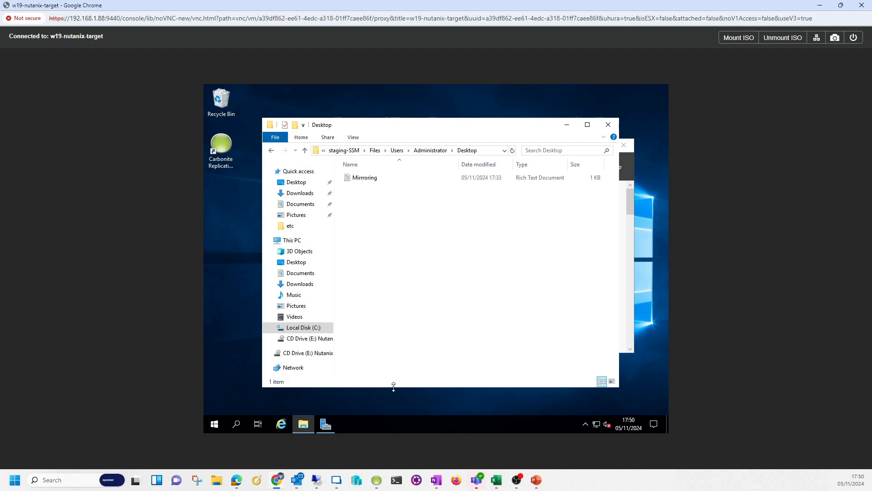
Return to the Carbonite Jobs view, where the job now shows Protecting with mirroring complete
click(376, 479)
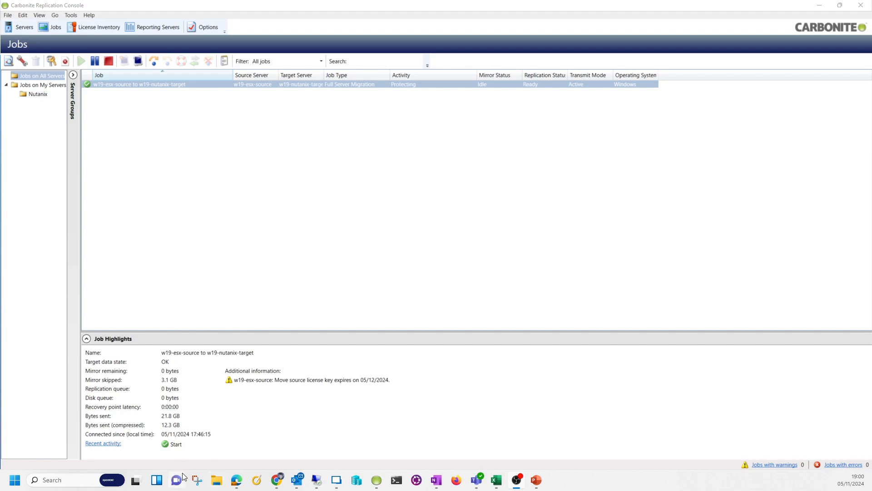
In the w19-esx-source ESXi console, rename the desktop document to Mirrored, then return to the target console
mouse_move(275, 483)
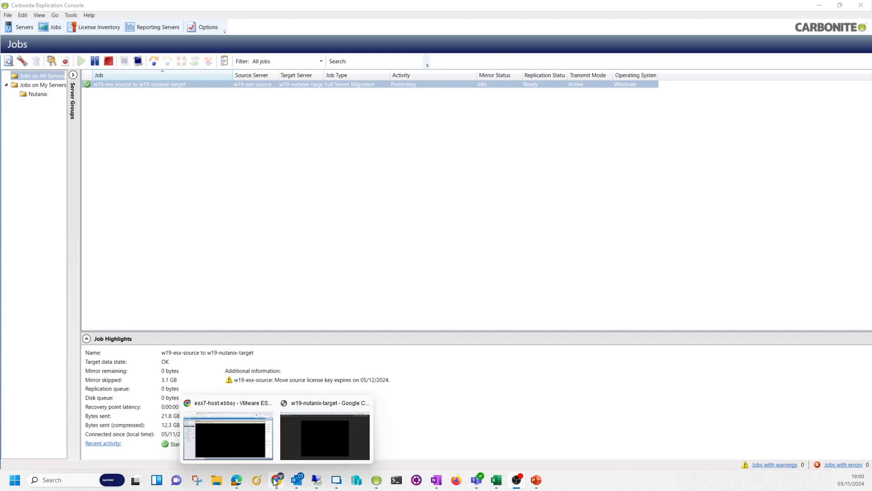
mouse_move(244, 427)
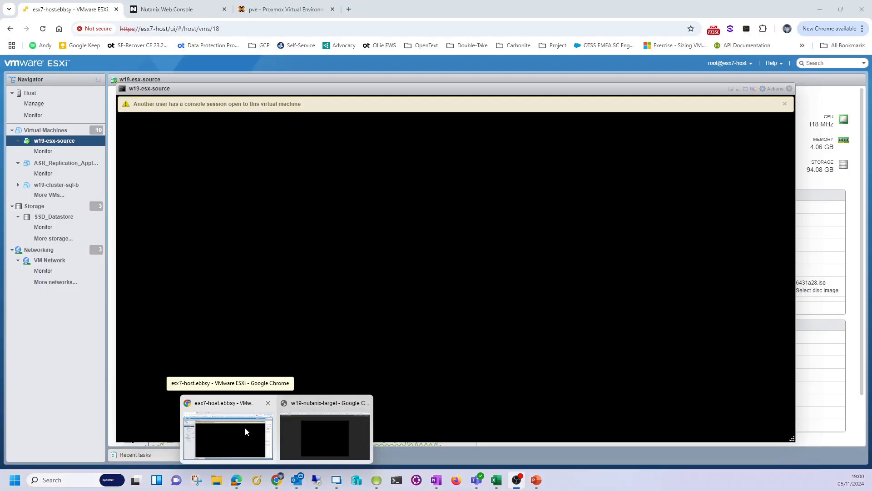
click(244, 427)
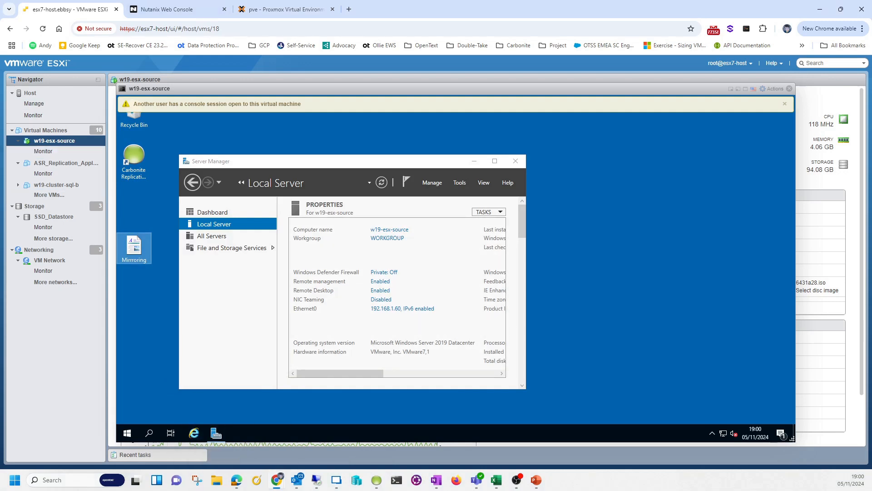
click(398, 325)
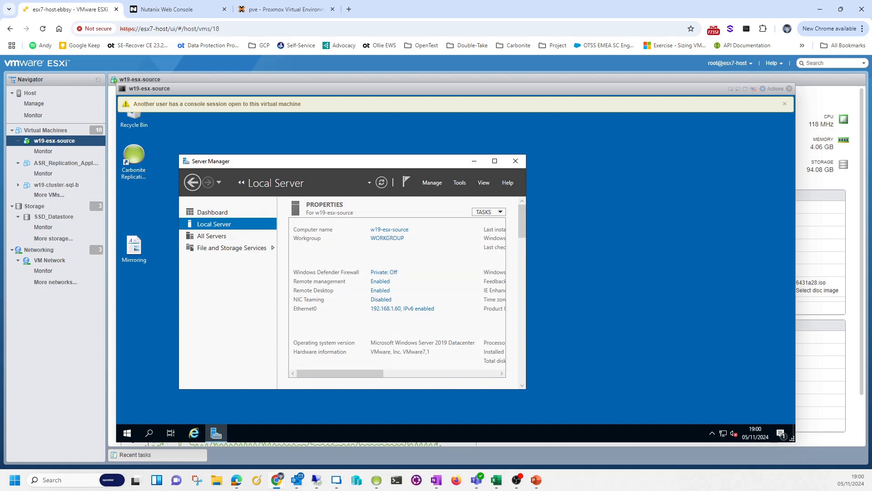
click(750, 216)
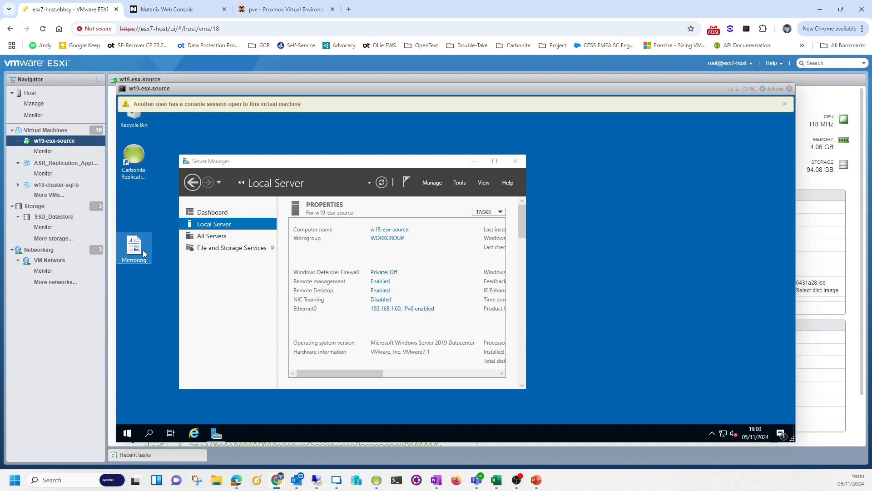
text(Mirrored)
key(Return)
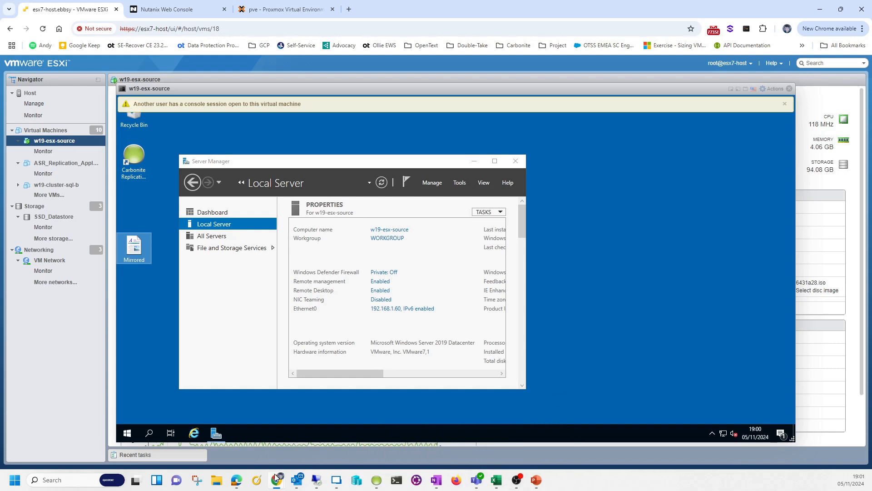
mouse_move(277, 479)
click(320, 443)
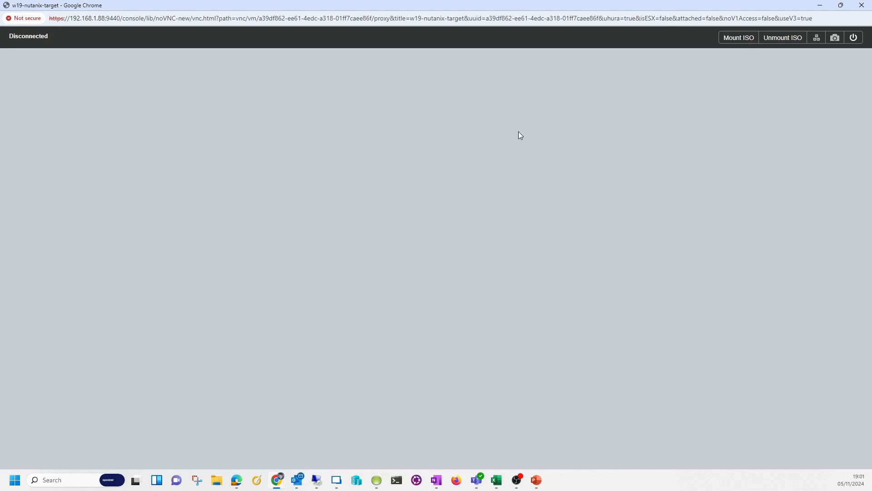
Sign in to the Nutanix Prism web console with the account username and password
click(819, 5)
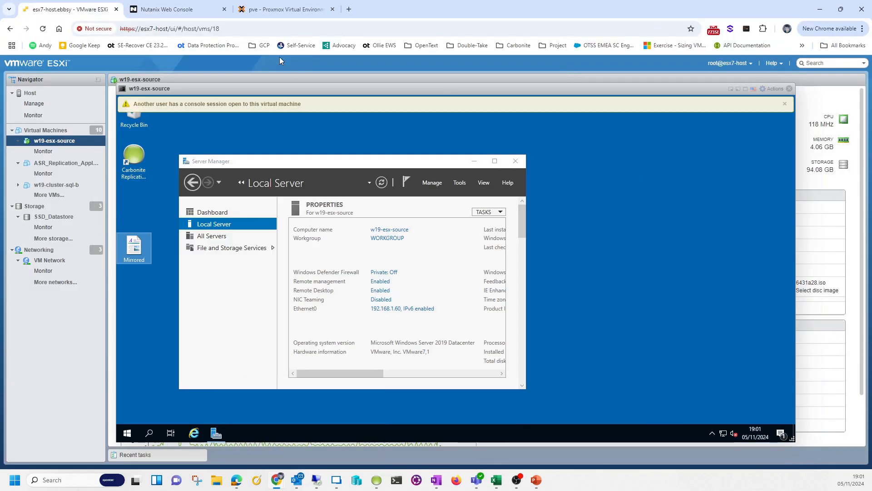
click(166, 9)
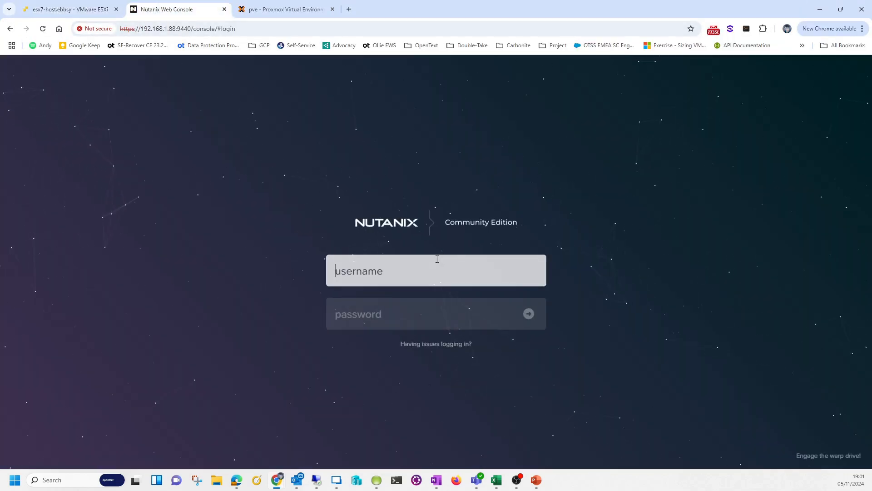
text(andy)
key(Tab)
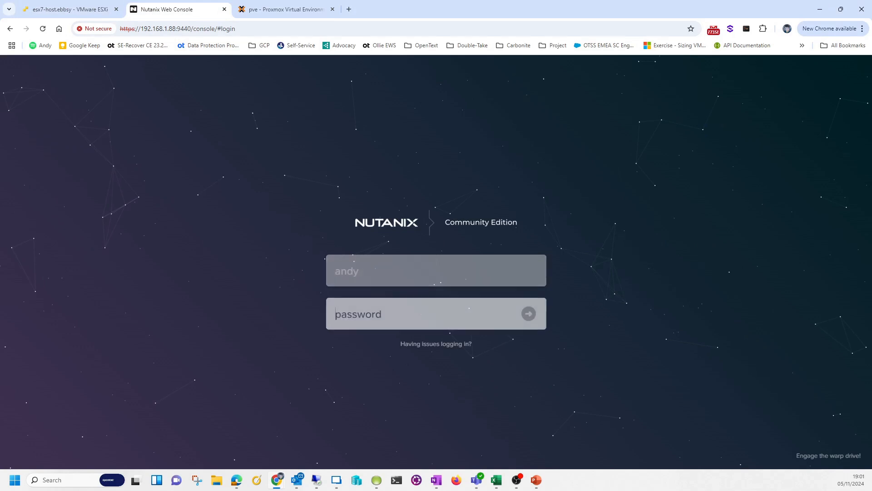
text(•••••••••)
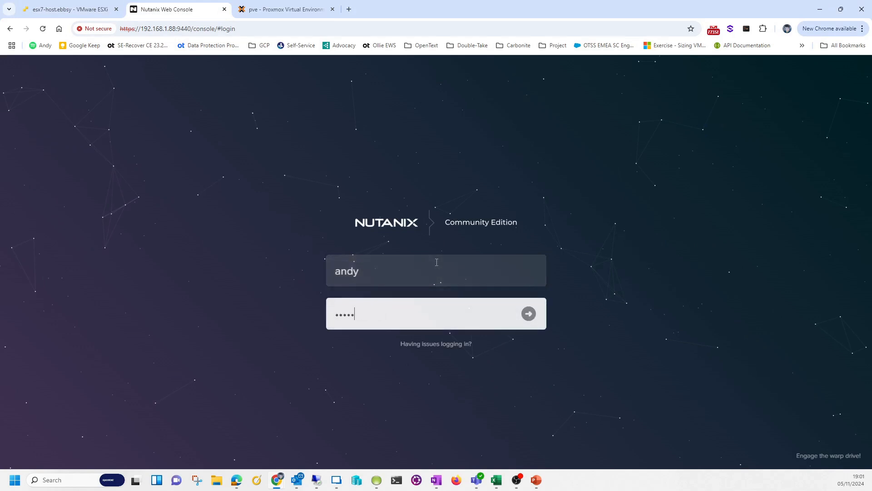
key(Return)
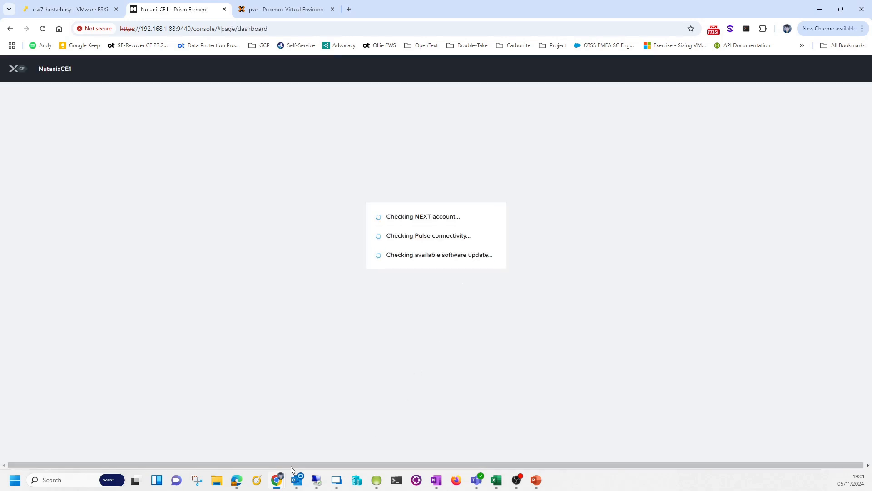
Check the w19-nutanix-target console for the Mirrored file, then return to the ESXi source console
mouse_move(277, 479)
click(316, 454)
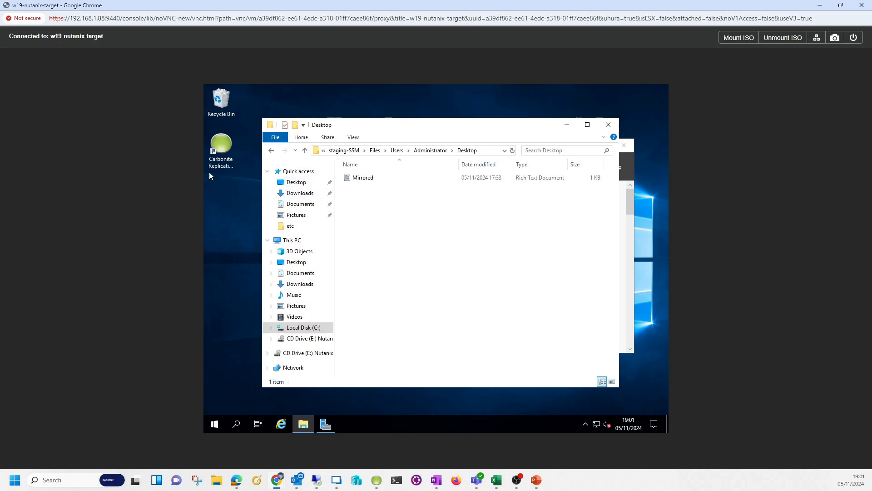
mouse_move(309, 487)
mouse_move(277, 482)
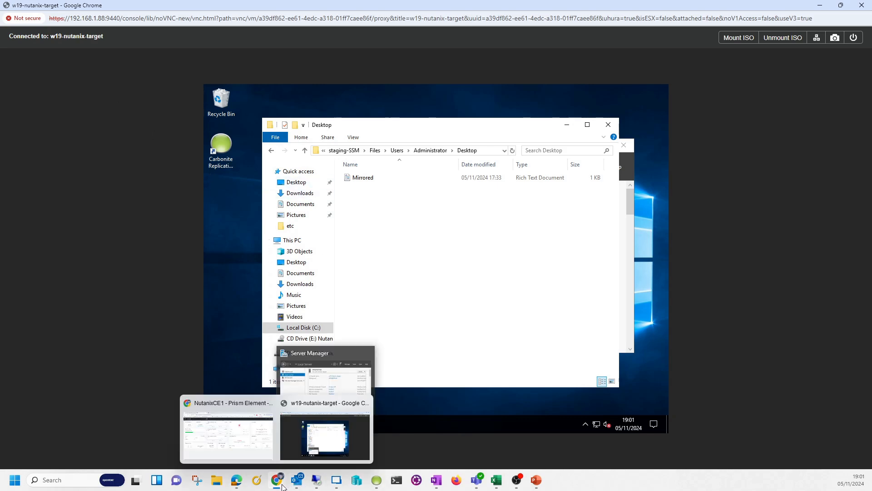
mouse_move(249, 439)
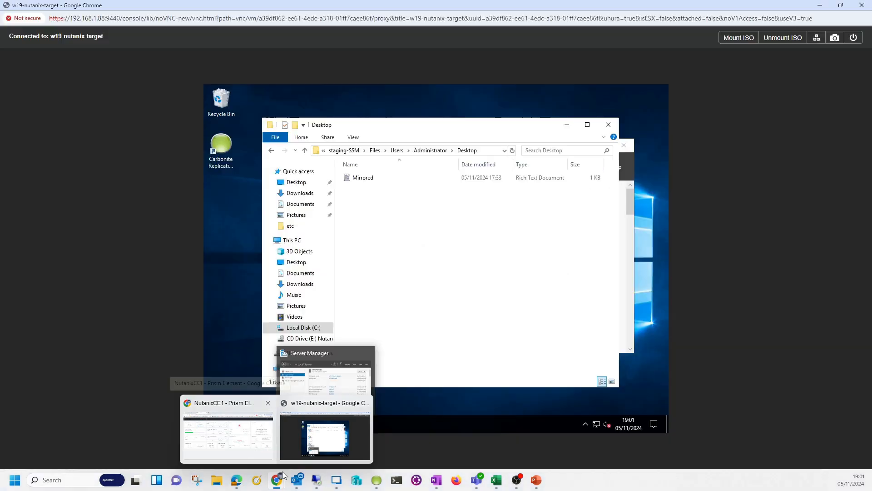
click(325, 436)
mouse_move(276, 481)
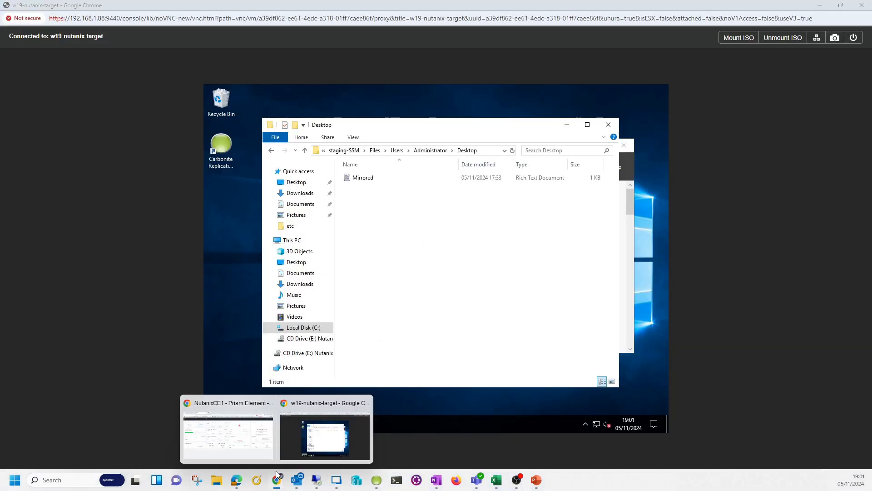
click(227, 439)
click(91, 10)
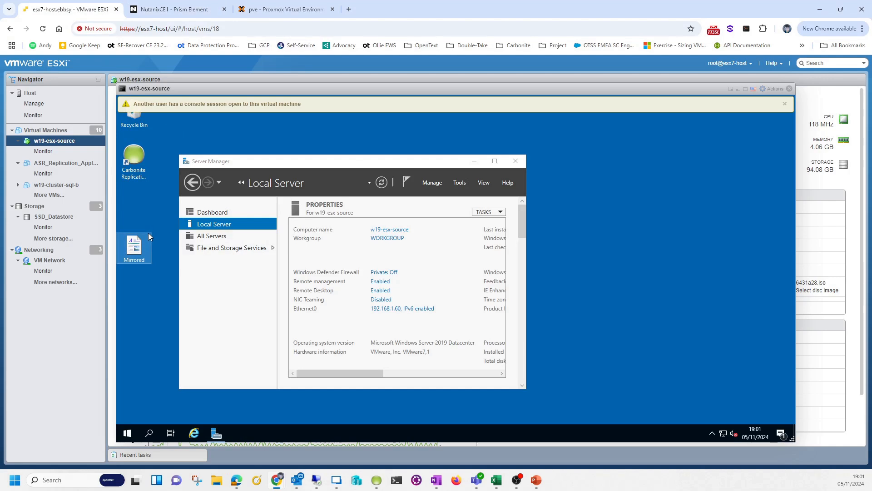
Rename the Mirrored desktop file on the source VM to 'Failover time'
key(F2)
text(About to)
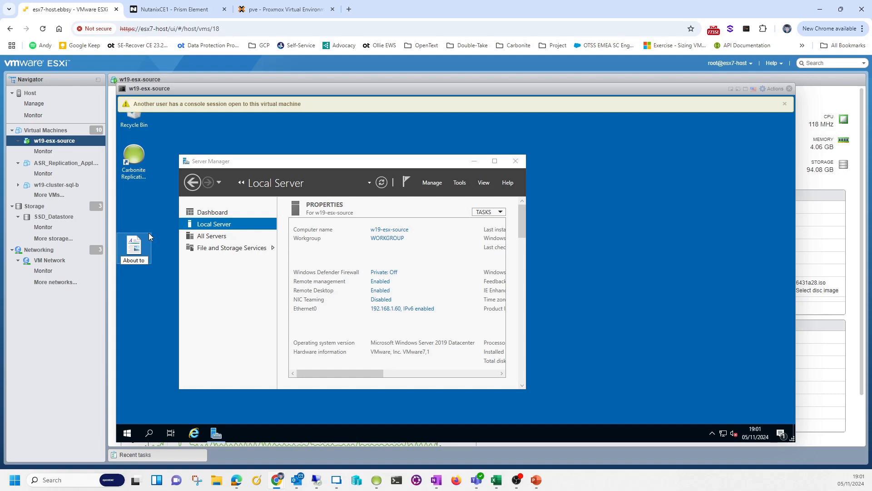
key(ctrl+a)
key(BackSpace)
text(Failover time)
key(Return)
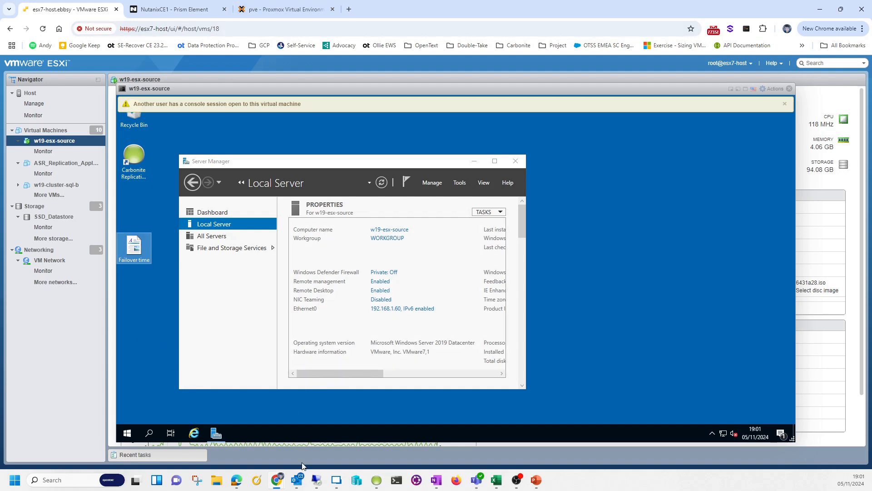
Confirm the 'Failover time' file on the w19-nutanix-target console, then return to Carbonite
mouse_move(277, 479)
click(313, 438)
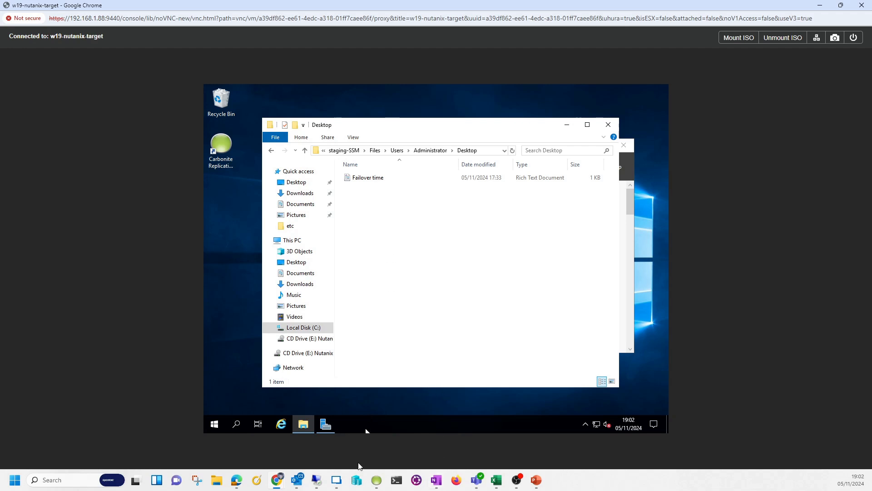
click(376, 480)
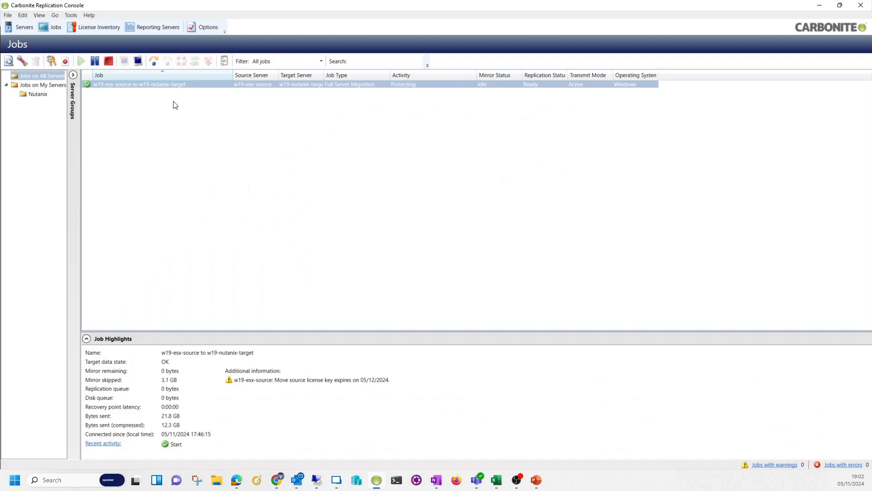
Cut the w19-esx-source to w19-nutanix-target job over to live data via Failover or Cutover
right_click(176, 86)
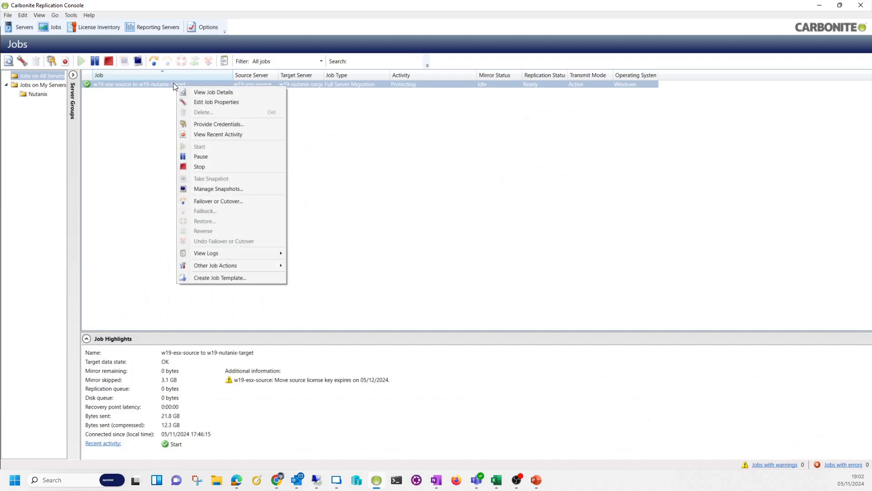
click(221, 201)
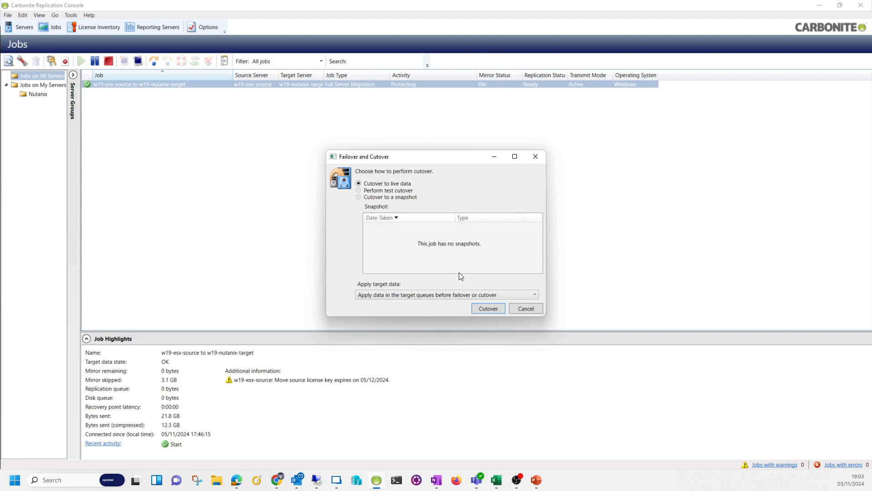
click(485, 309)
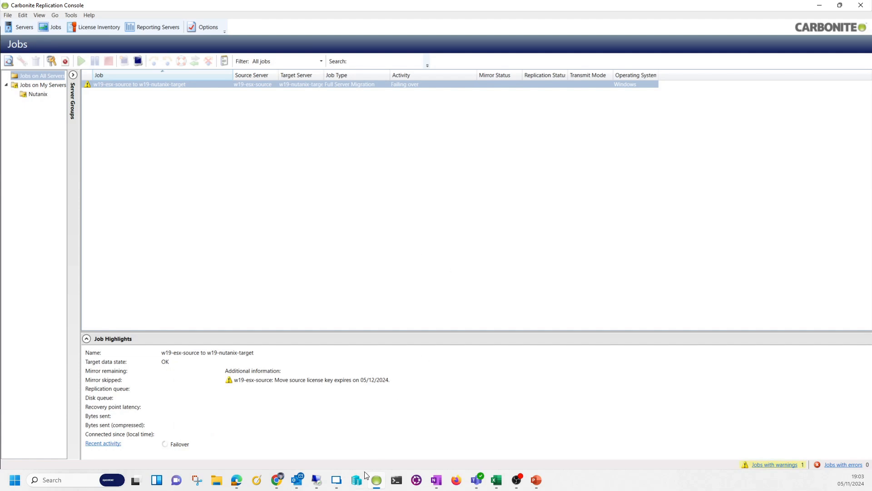
click(277, 480)
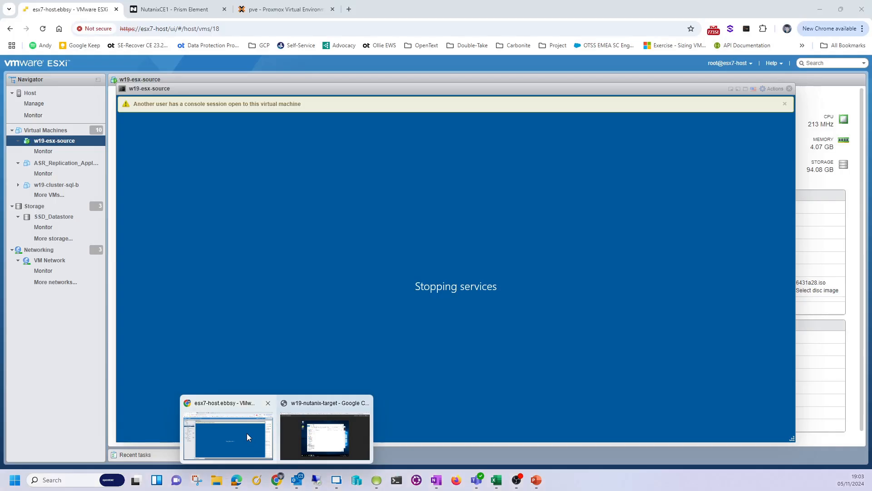
Confirm w19-esx-source is powered off, close its console, and switch to the migrated VM
click(247, 432)
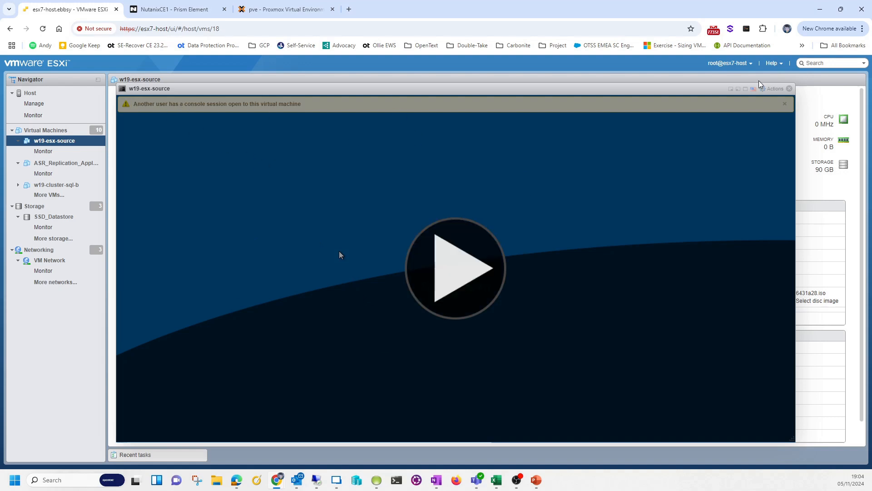
click(790, 88)
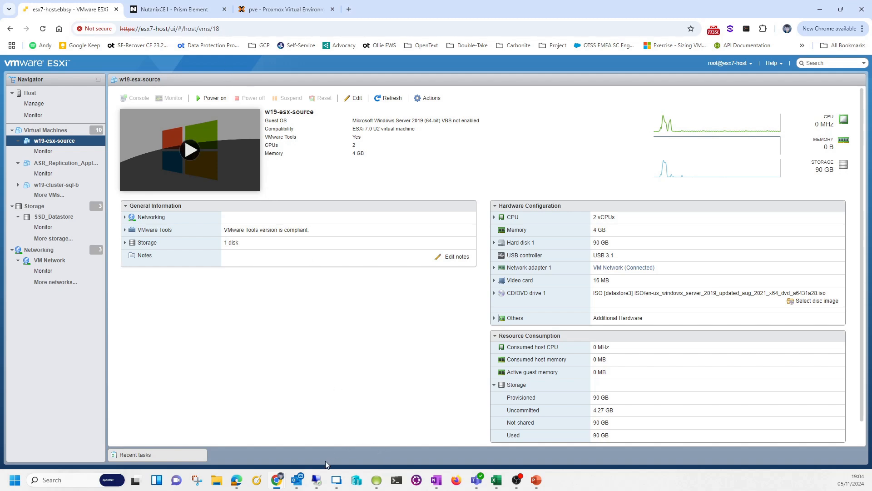
mouse_move(277, 479)
click(311, 445)
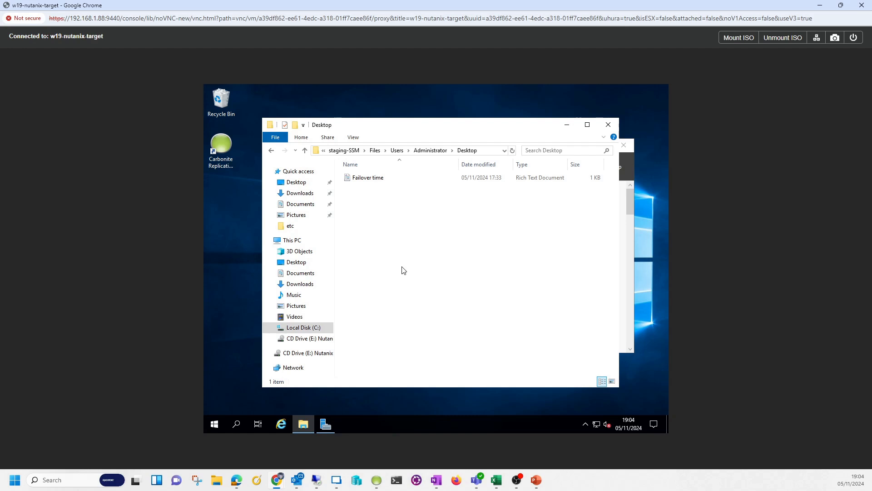
Show Server Manager's Local Server details on w19-nutanix-target, ahead of the folder window
click(327, 425)
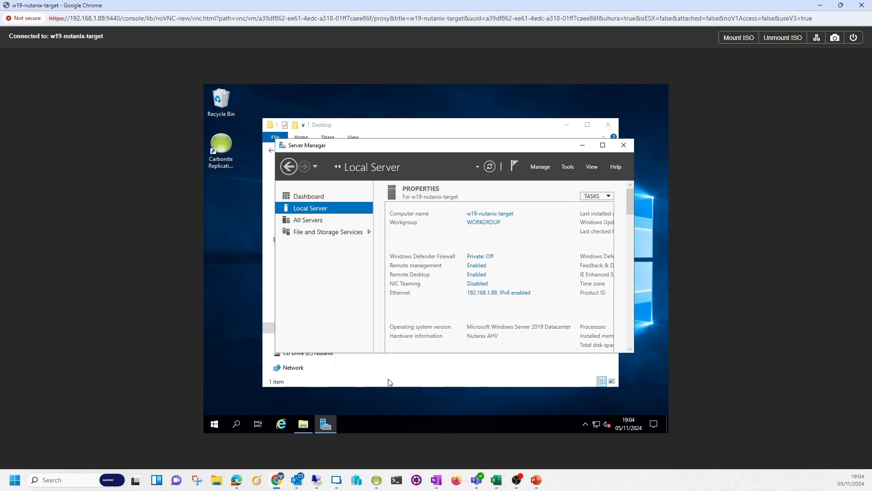
mouse_move(335, 479)
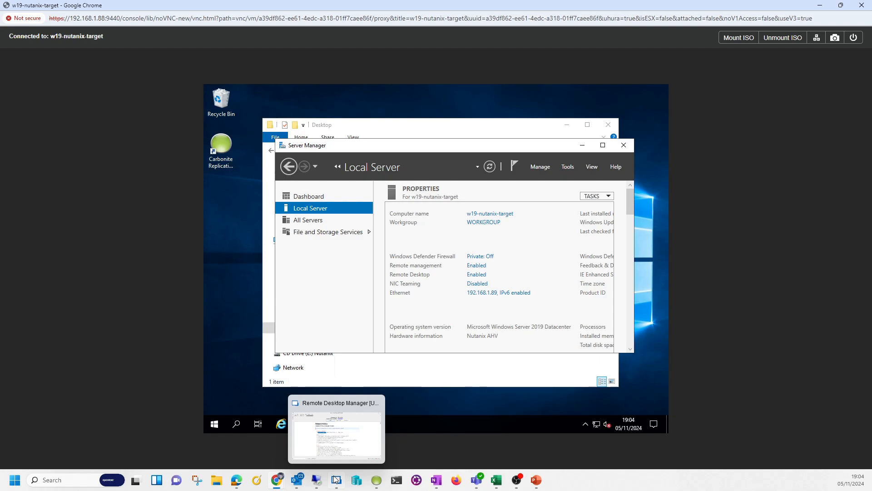
Confirm the migration job reads 'Failed over' in Carbonite, then switch to the Prism login page
click(374, 481)
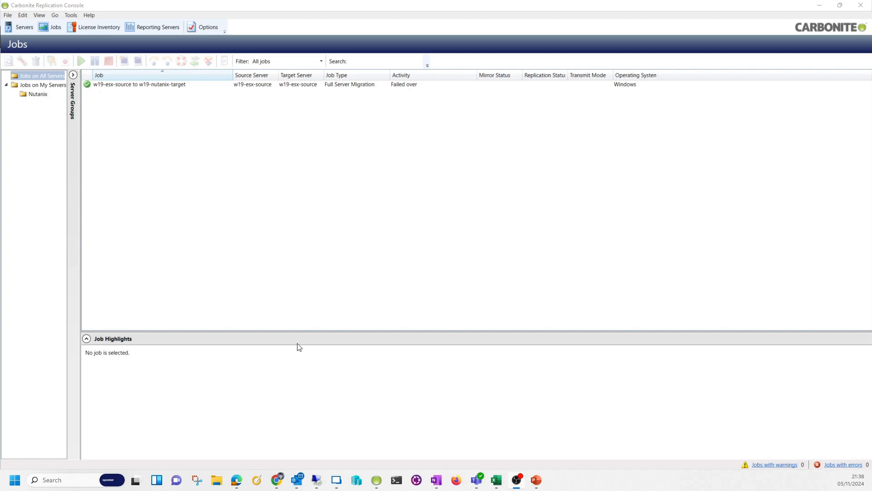
mouse_move(278, 478)
click(238, 431)
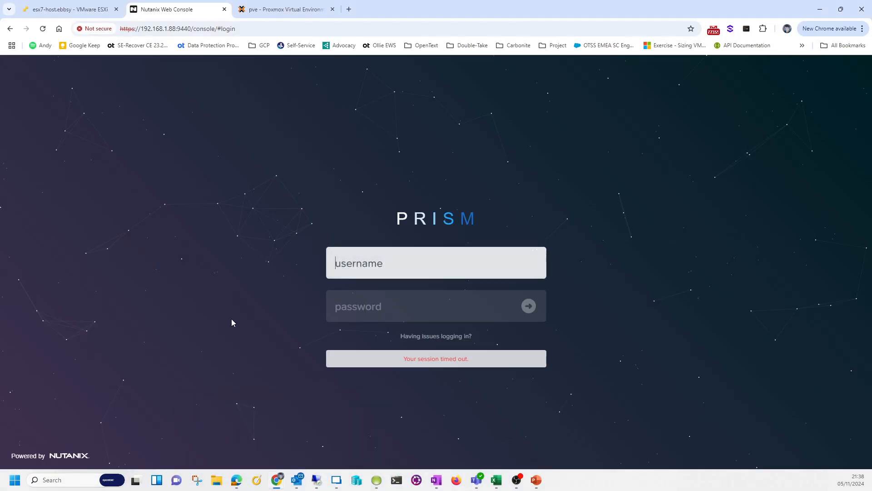
Sign back in to Prism with the account username and password
text(andy)
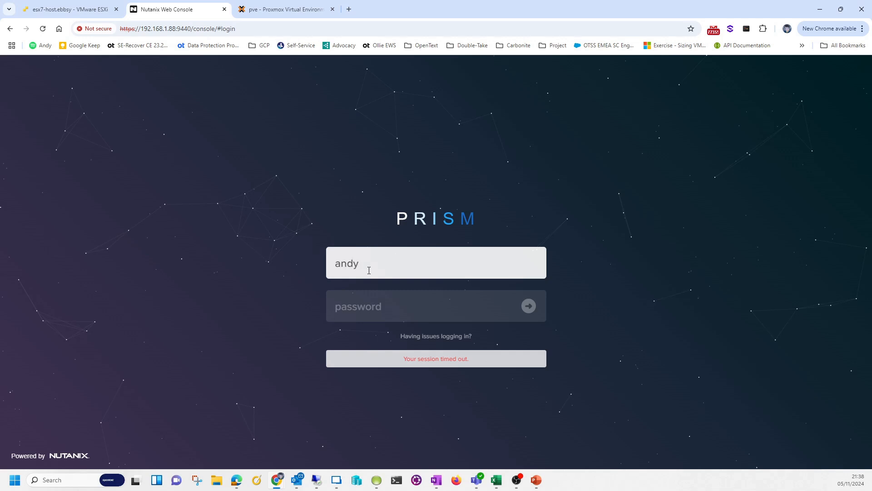
key(Tab)
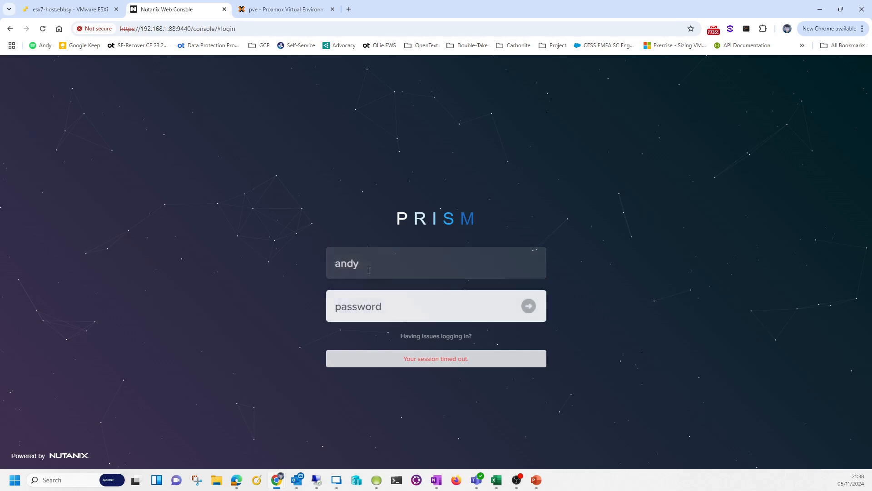
text(•••••••••)
key(Return)
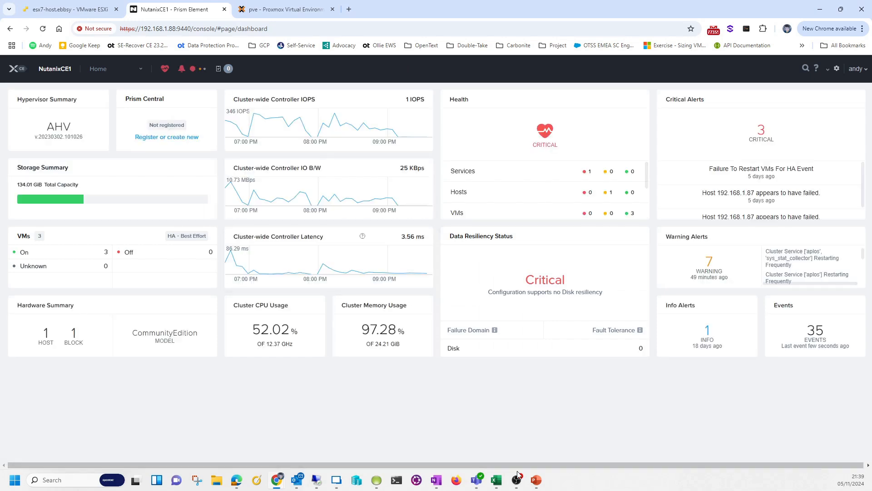
Close the disconnected w19-nutanix-target console window
mouse_move(519, 479)
click(518, 453)
mouse_move(277, 479)
click(331, 438)
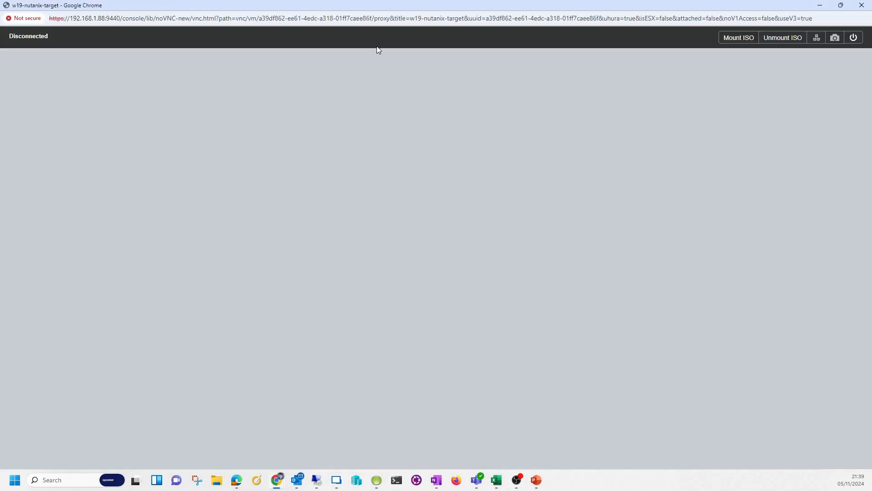
drag(372, 7, 380, 39)
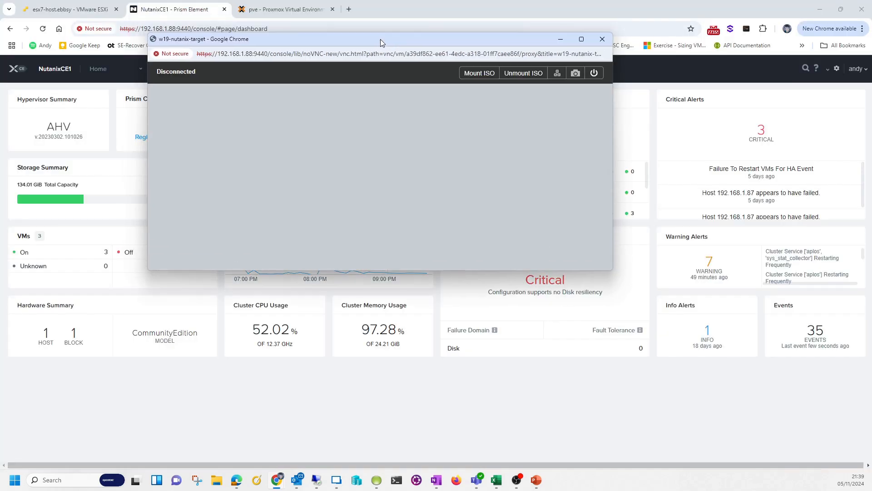
double_click(380, 38)
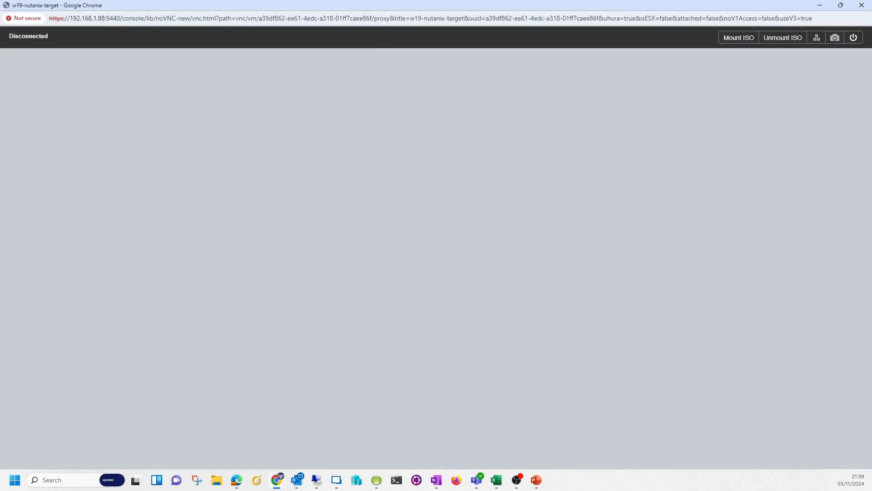
click(862, 5)
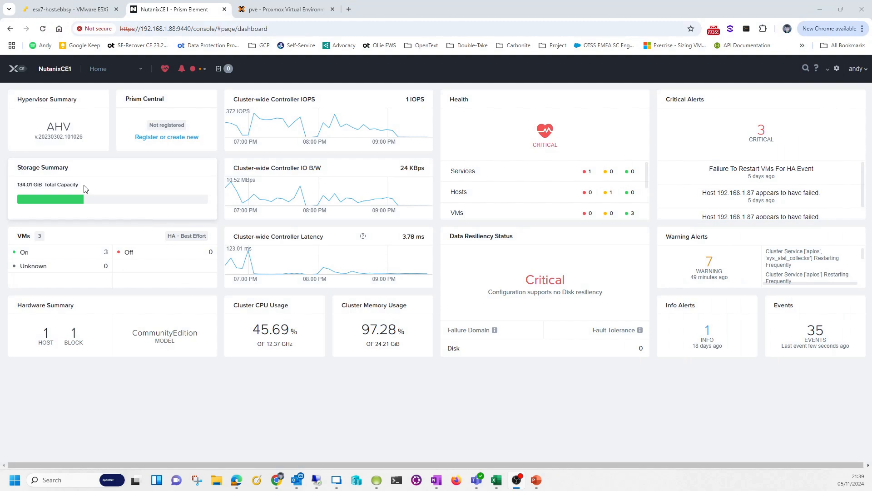
On the VM page, select w19-nutanix-target and launch its console full screen, skipping Guest Tools
click(141, 69)
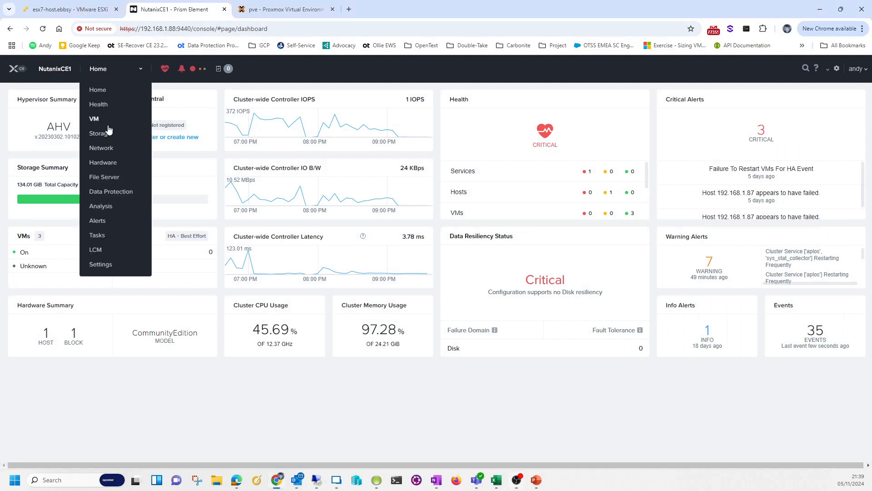
click(95, 118)
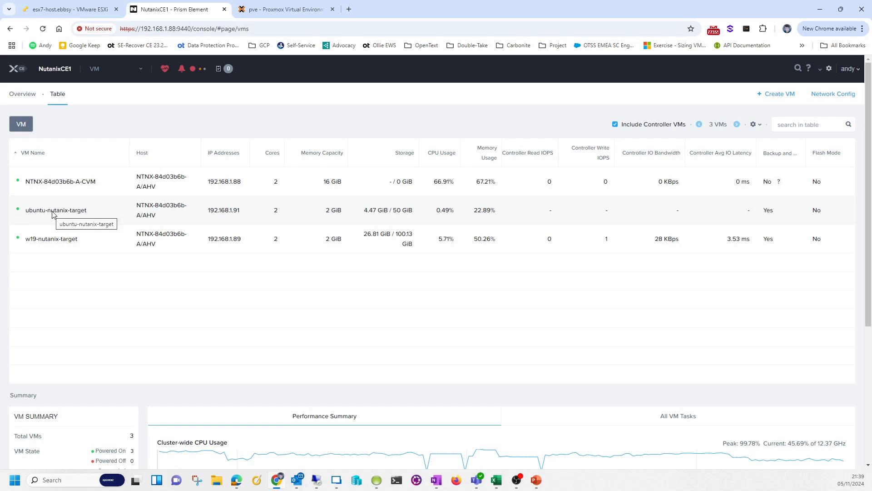
click(50, 244)
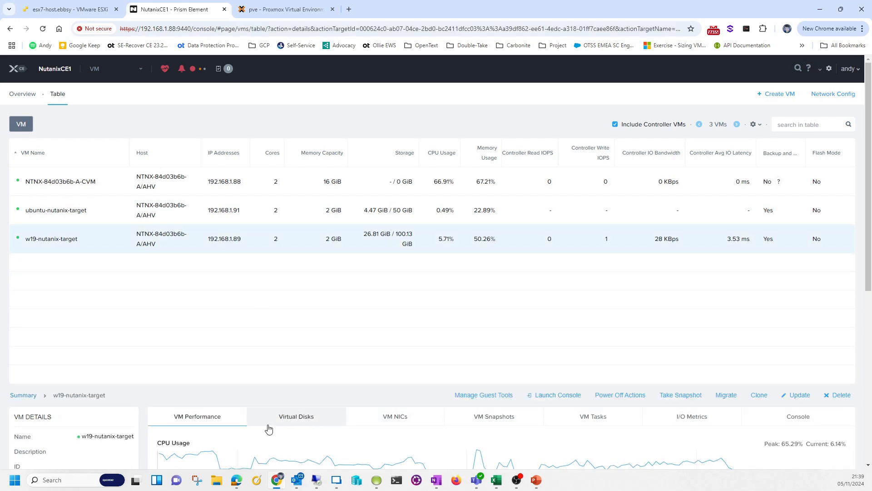
click(474, 394)
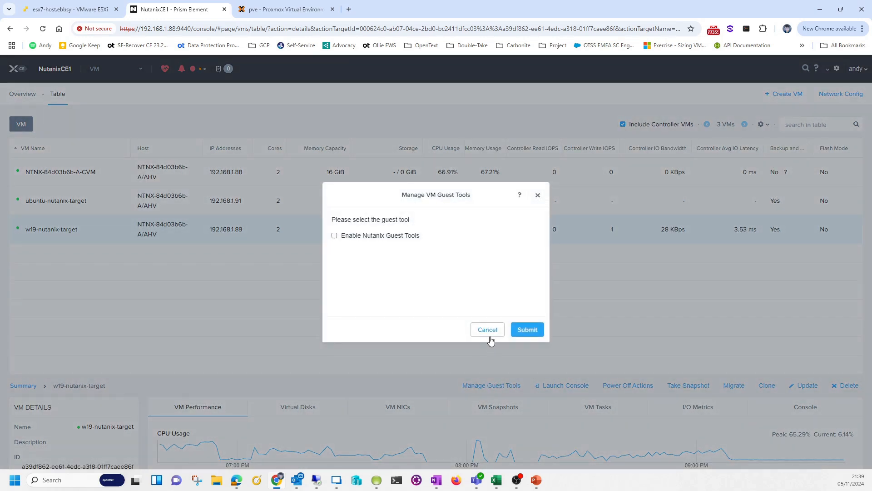
click(488, 329)
click(544, 396)
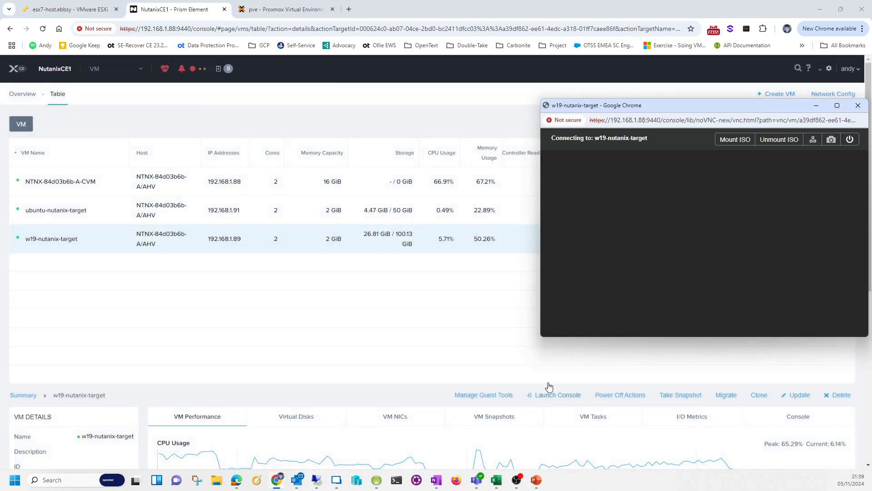
double_click(566, 106)
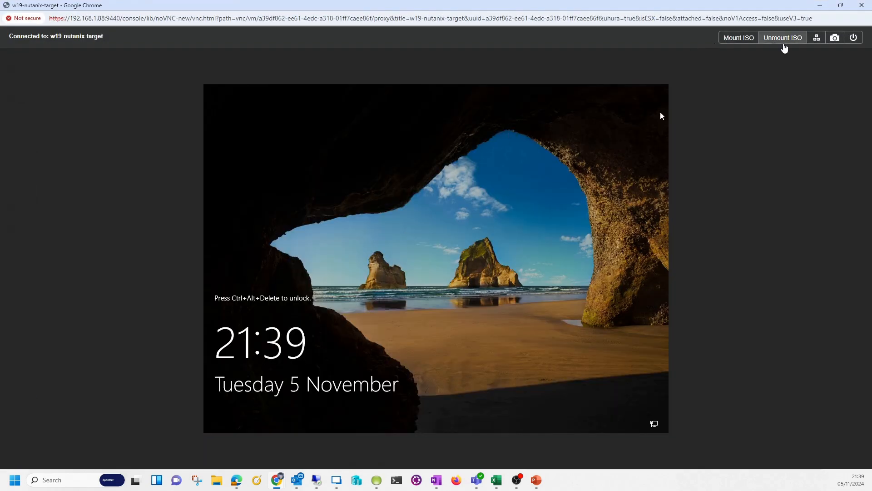
Send Ctrl+Alt+Del and sign in as Administrator on w19-nutanix-target
click(809, 43)
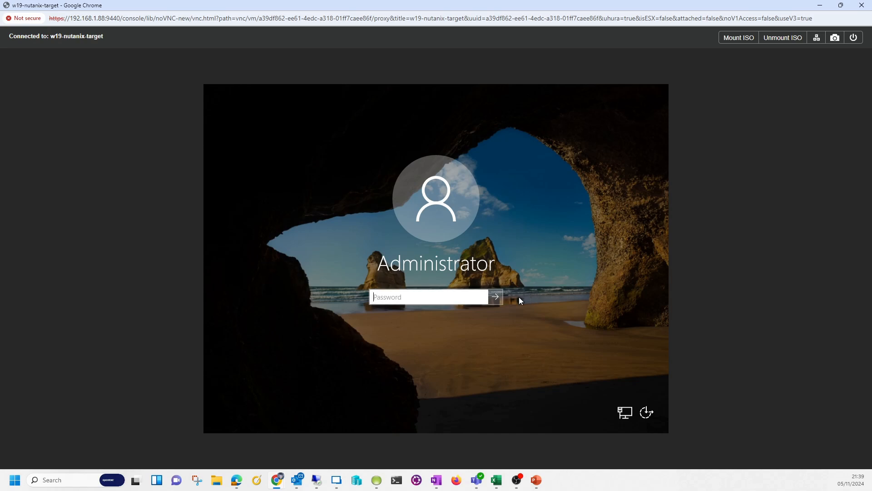
text(*********)
key(Return)
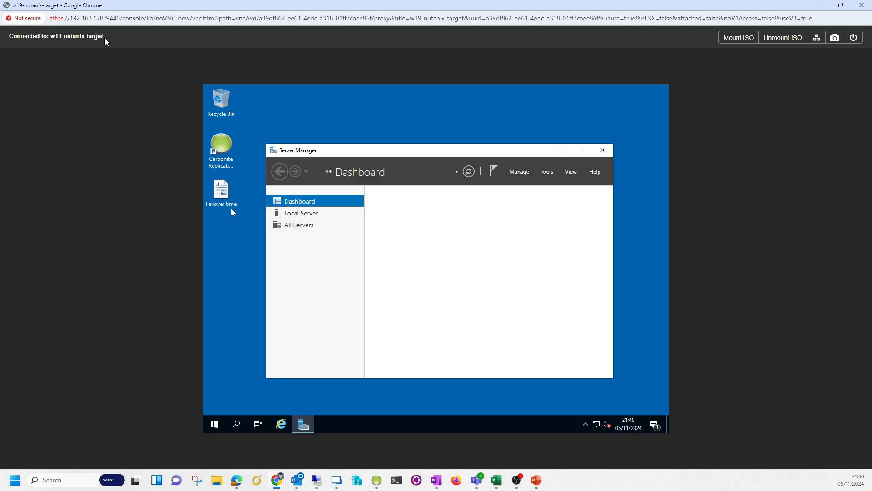
View Local Server properties: computer w19-esx-source on Nutanix AHV hardware at 192.168.1.89
click(309, 214)
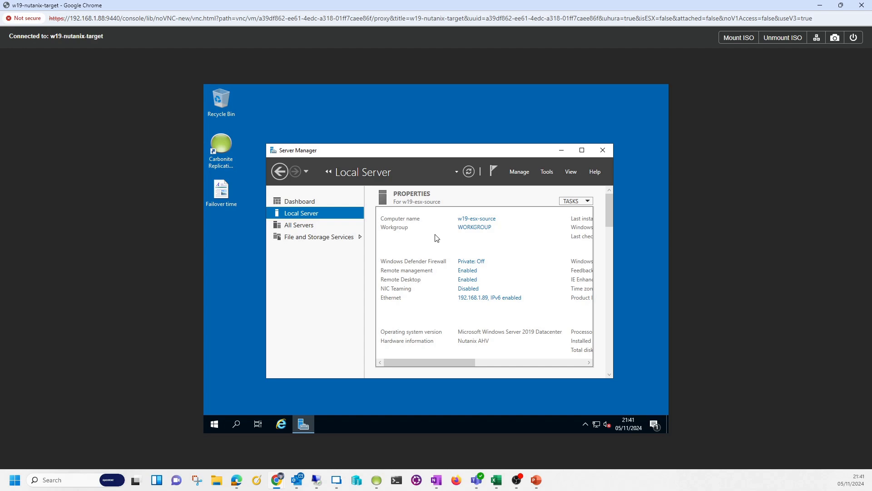
click(218, 201)
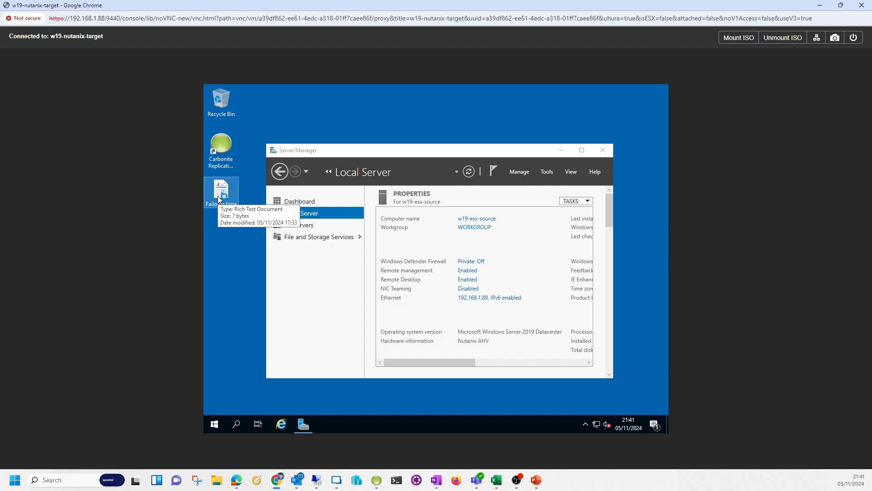
Open the Failover time document from the w19 VM desktop in WordPad and enter an e-mail address
double_click(219, 193)
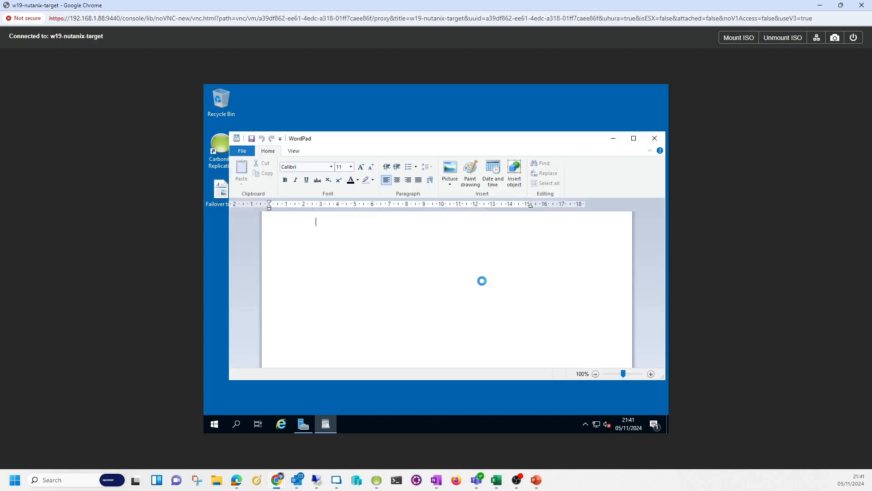
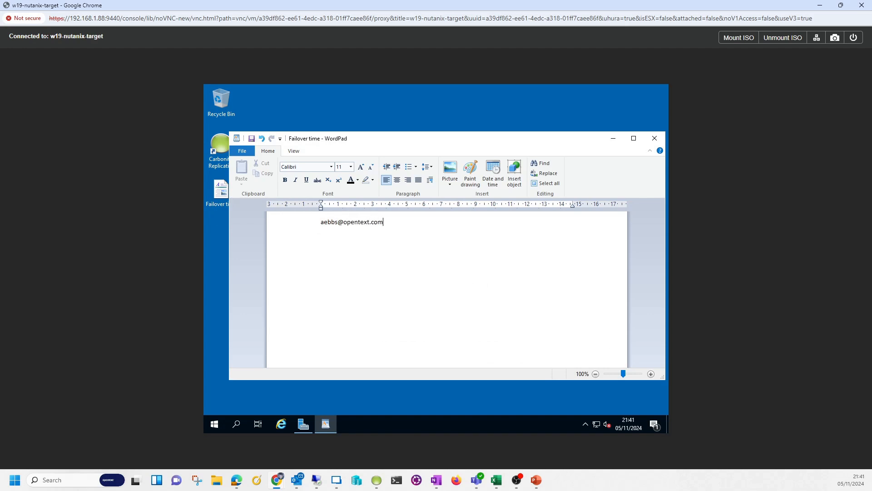